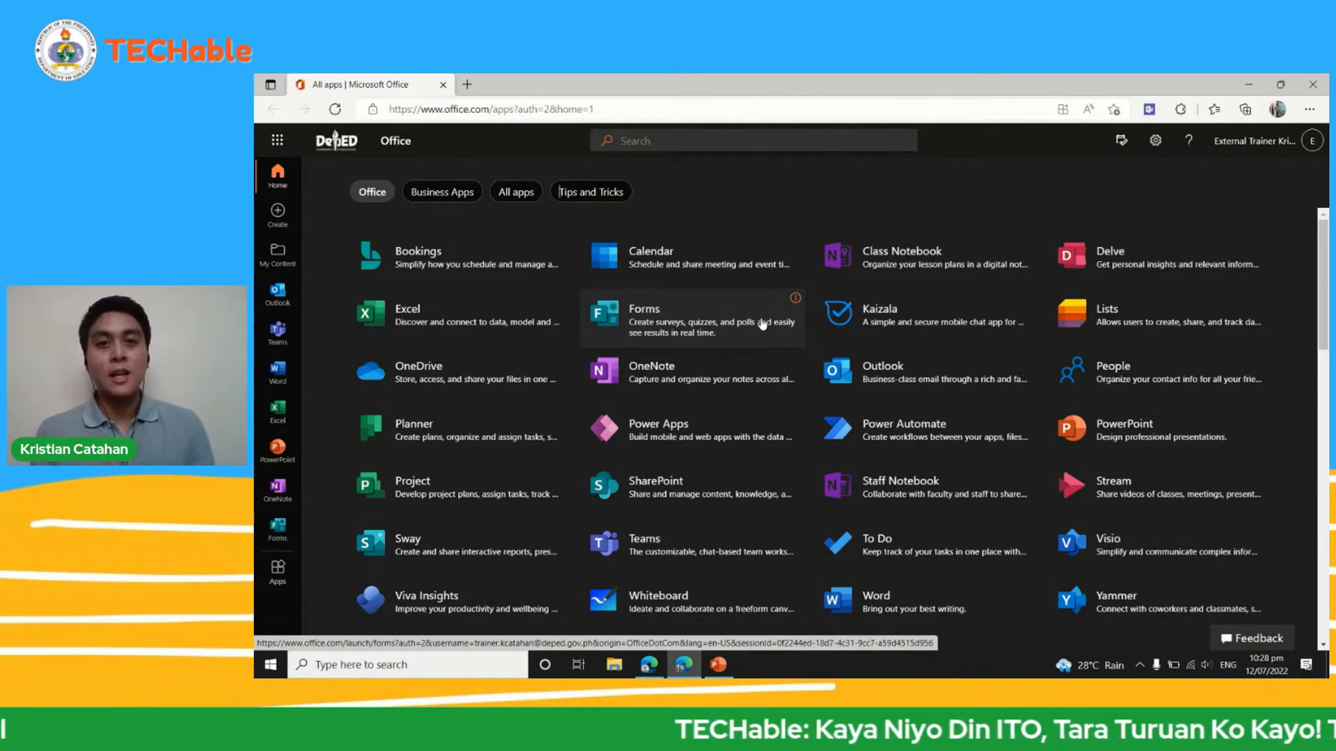
Open Microsoft Forms from the Office apps page and create a new blank form.
click(762, 324)
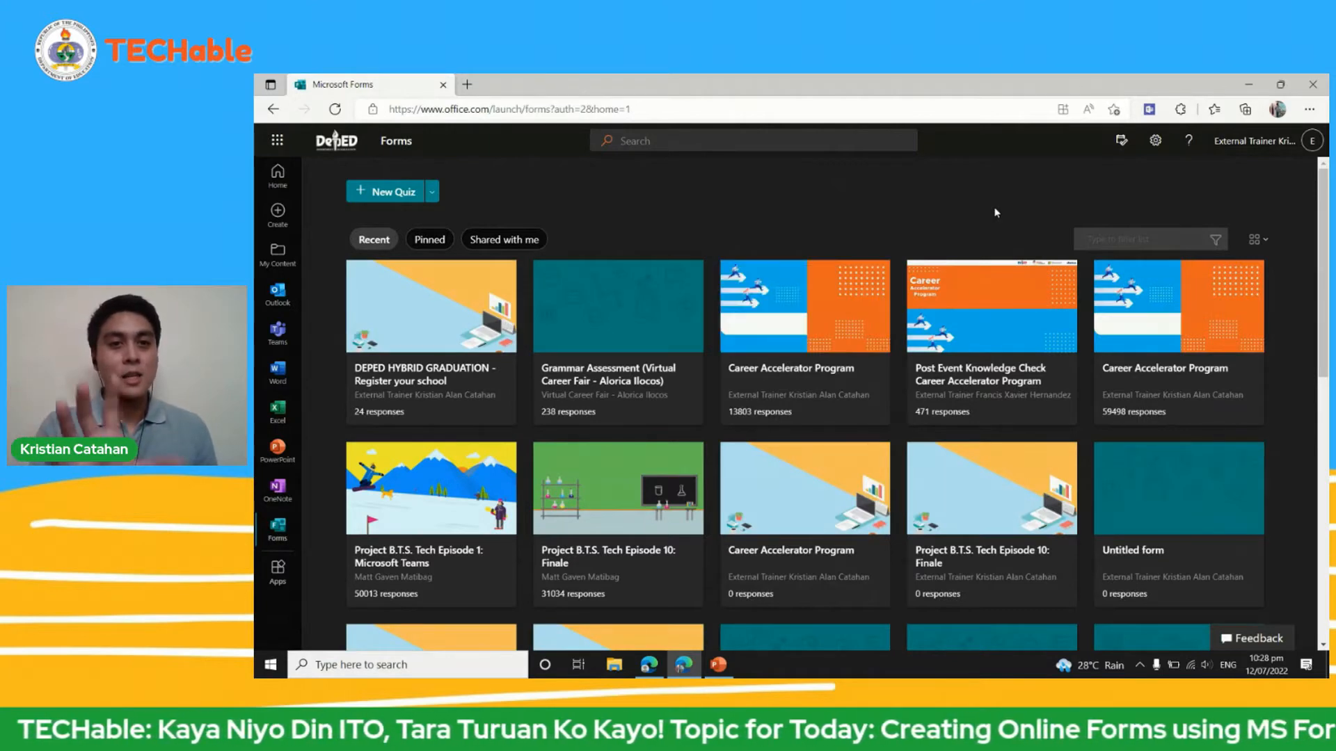
mouse_move(1319, 205)
mouse_down()
mouse_move(1302, 360)
mouse_move(1318, 197)
mouse_up()
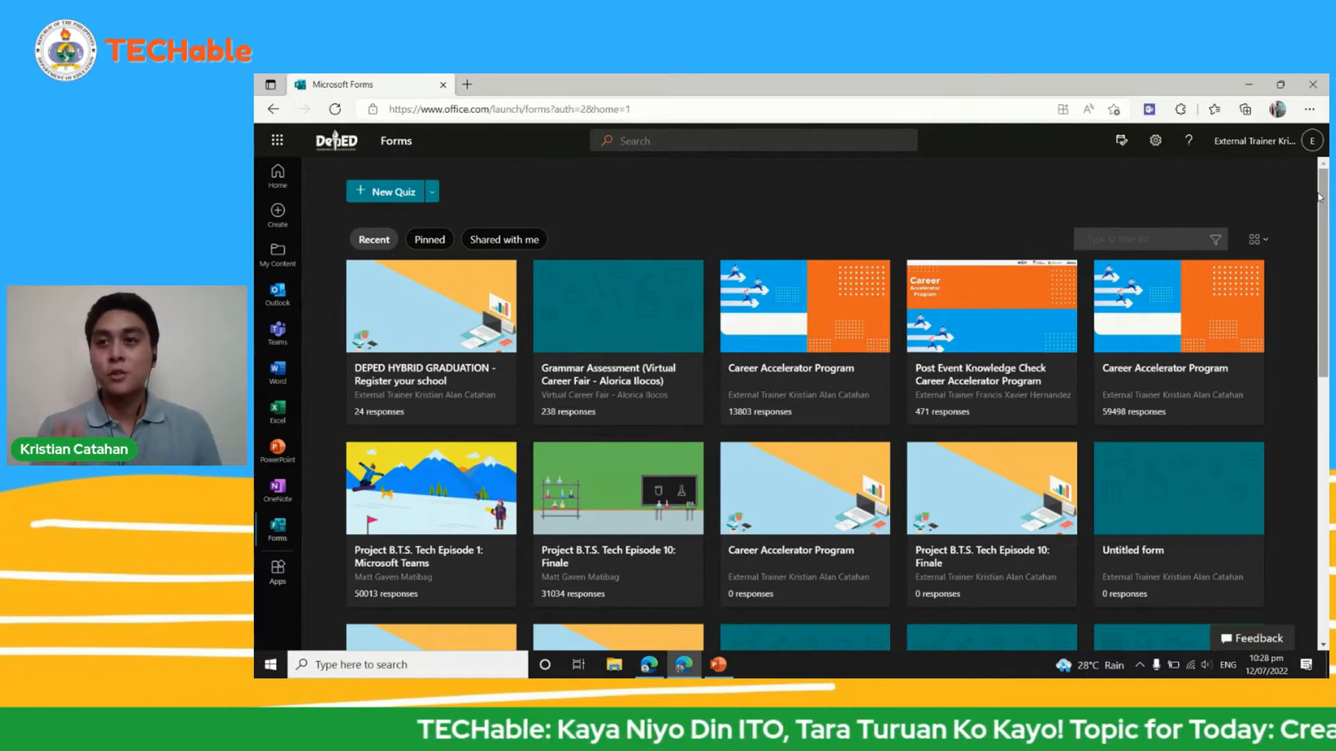
click(432, 192)
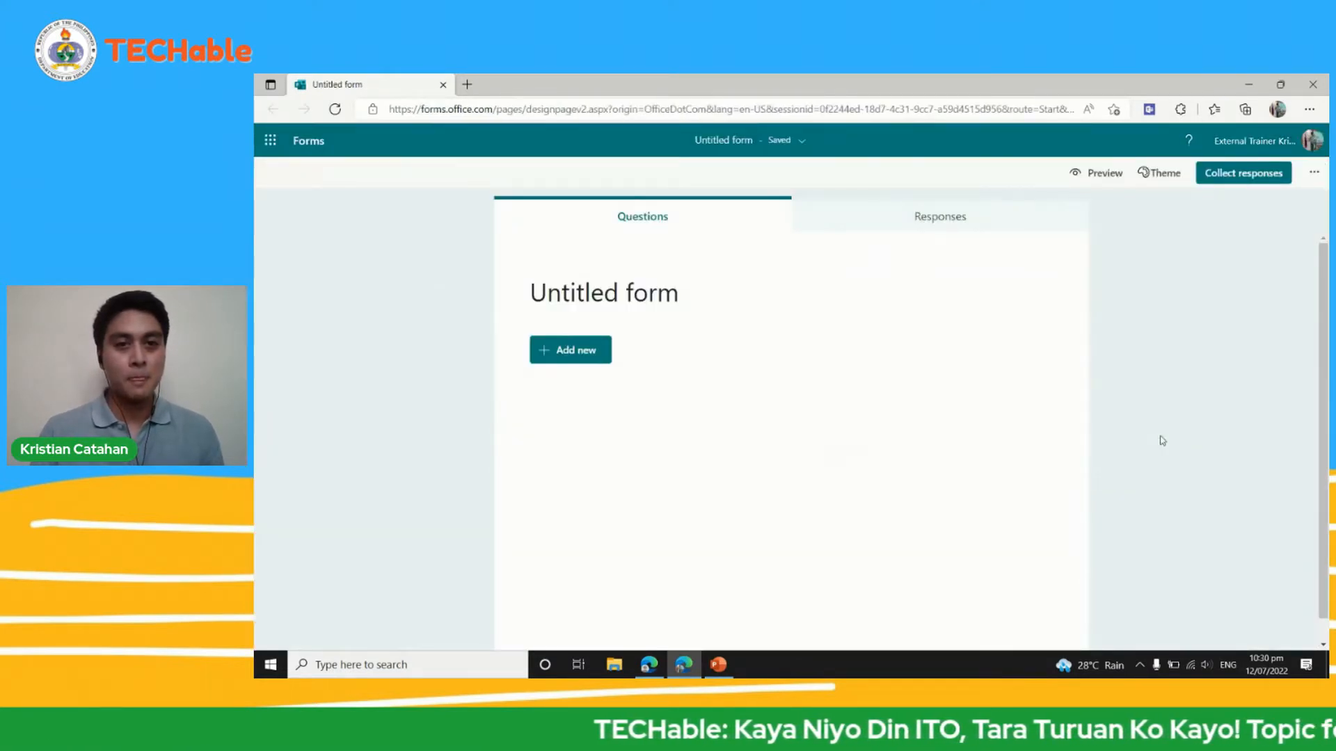
Title the new form "Event Registration Form".
click(657, 300)
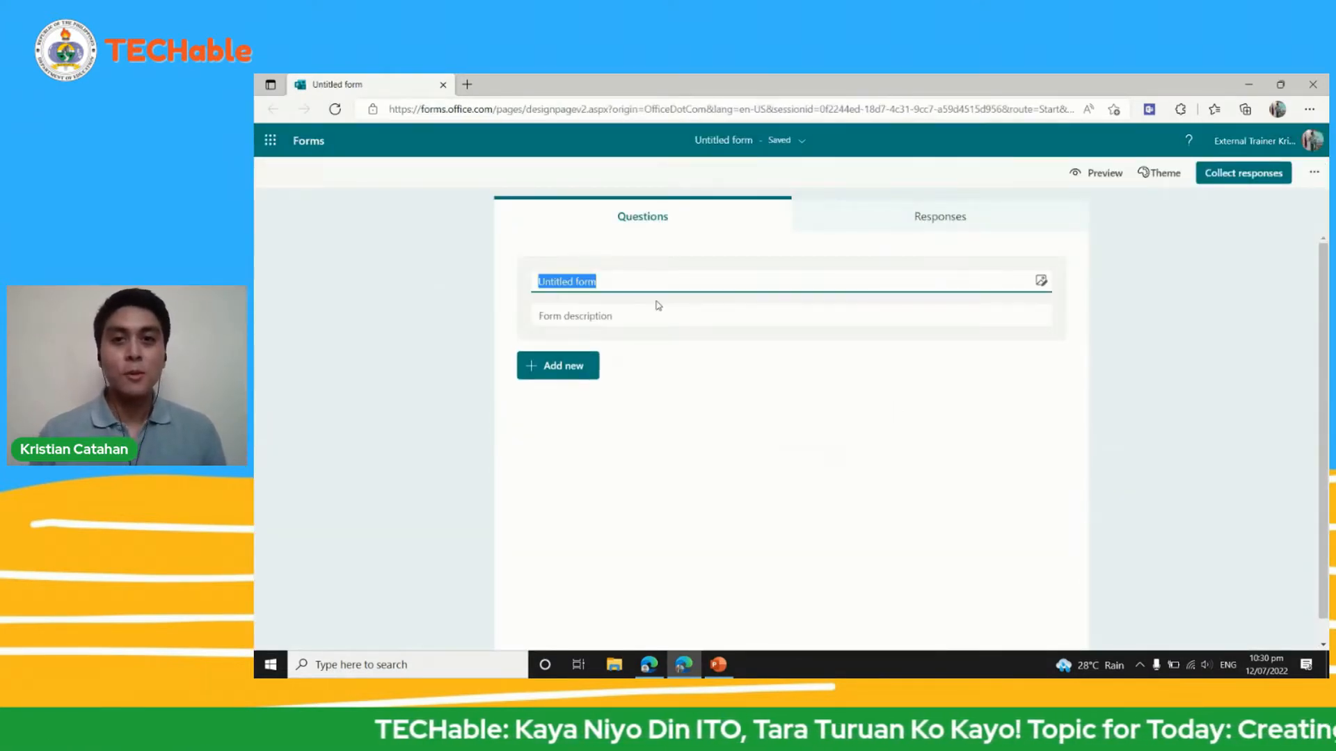
text(Event )
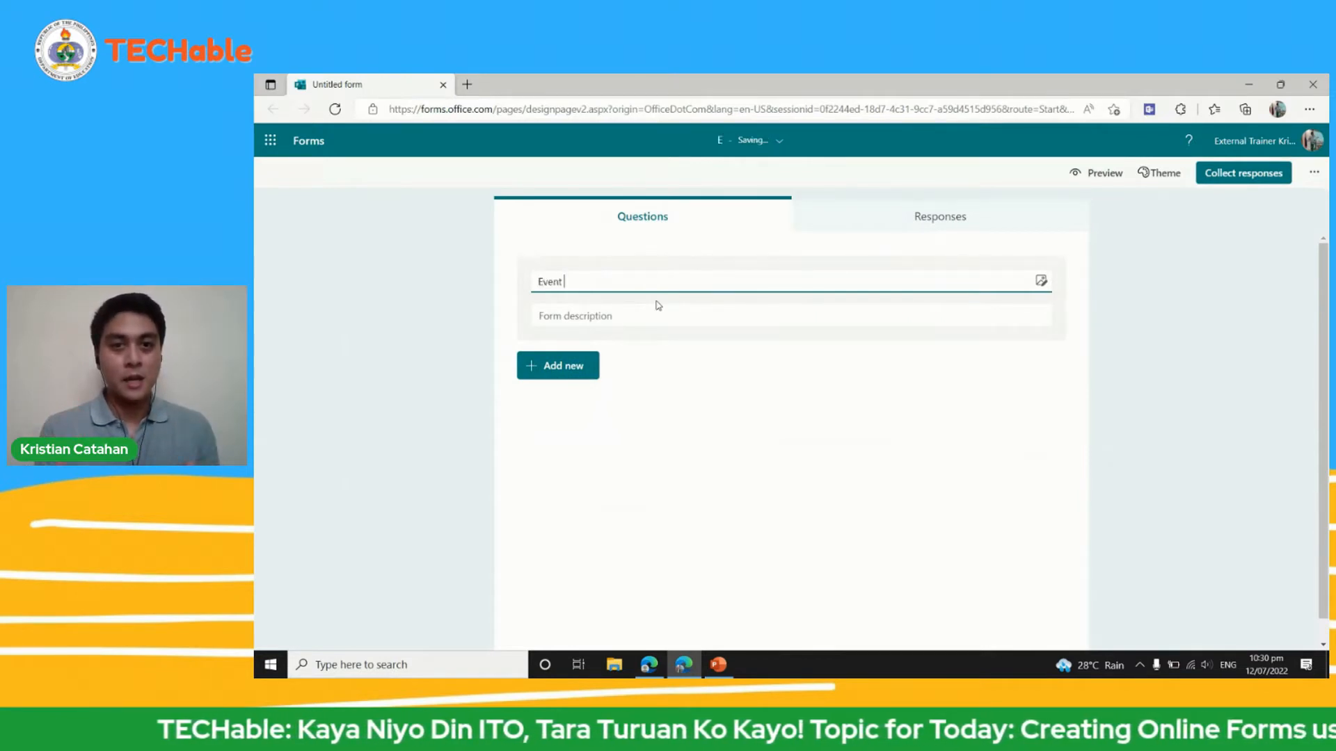
text(Registration)
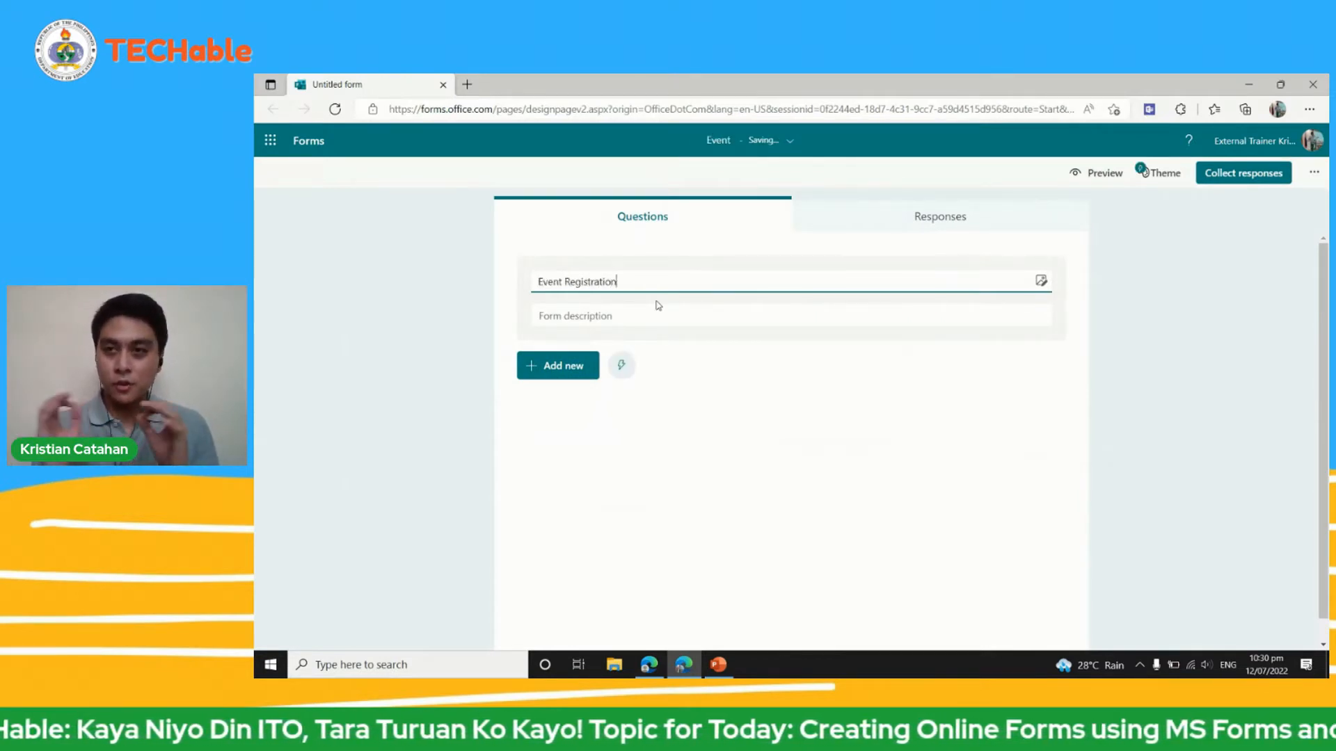
text( Form)
click(648, 313)
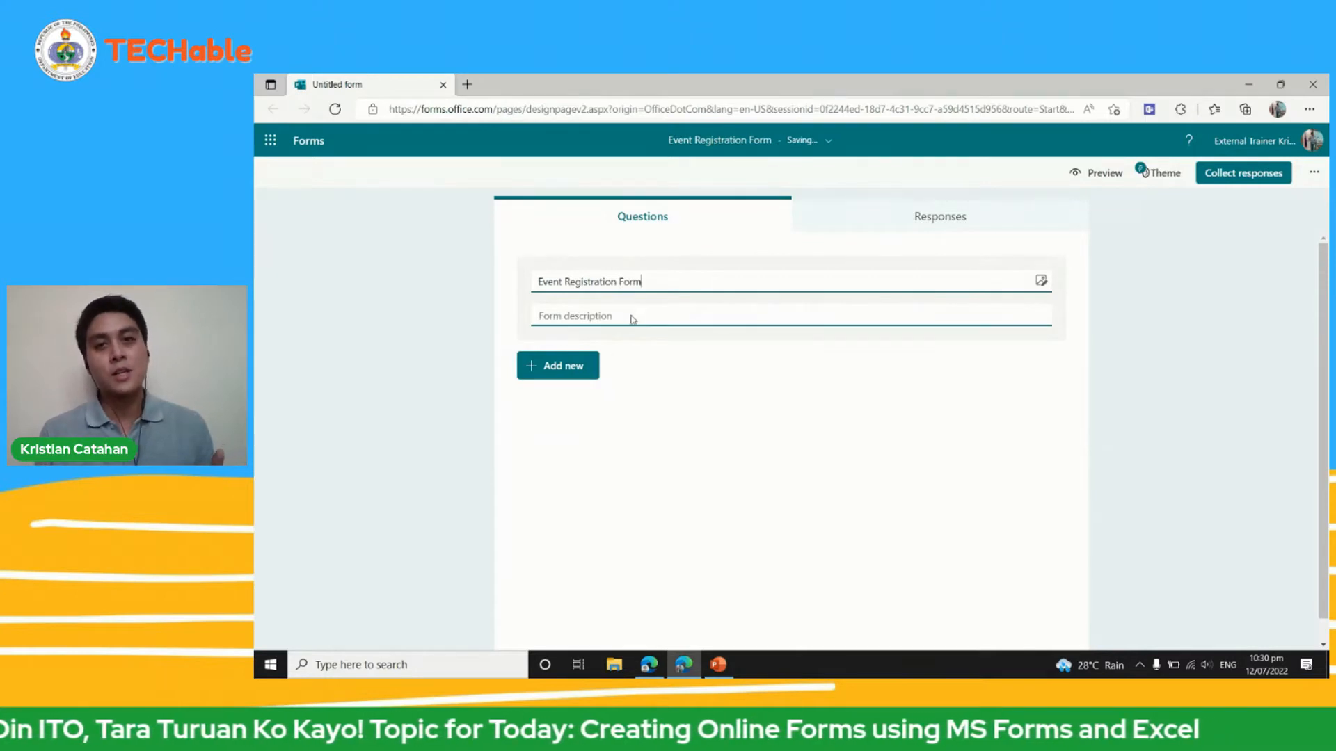
Add a text question named "Last Name" as the first question and make it a required long answer.
click(578, 367)
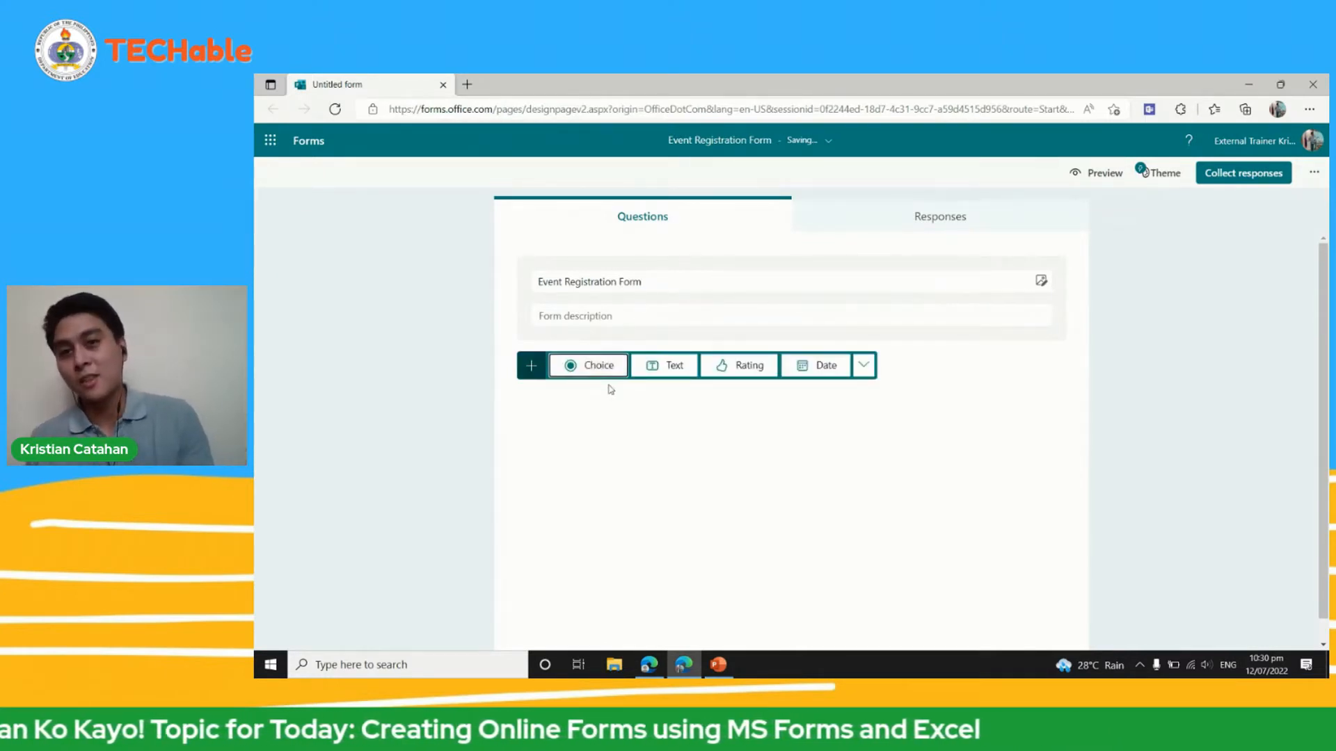
click(664, 366)
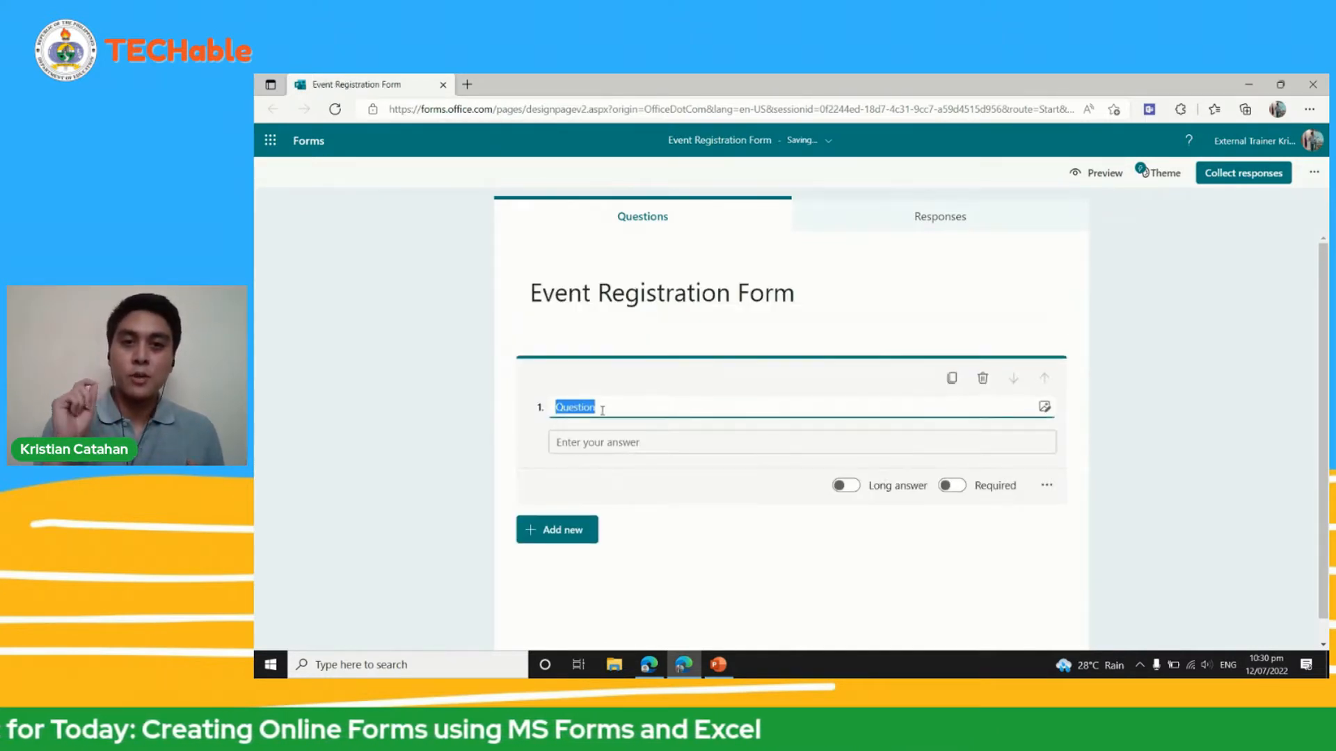
text(Last Name)
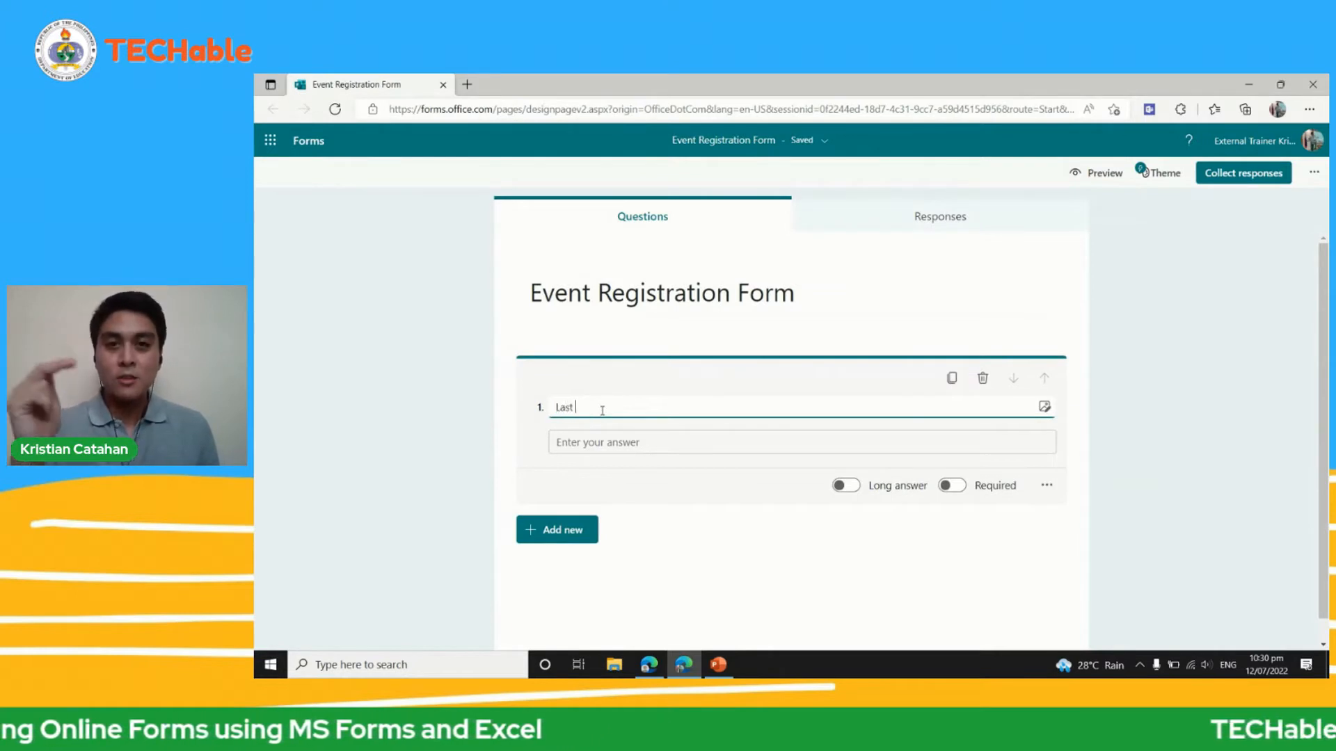
click(852, 489)
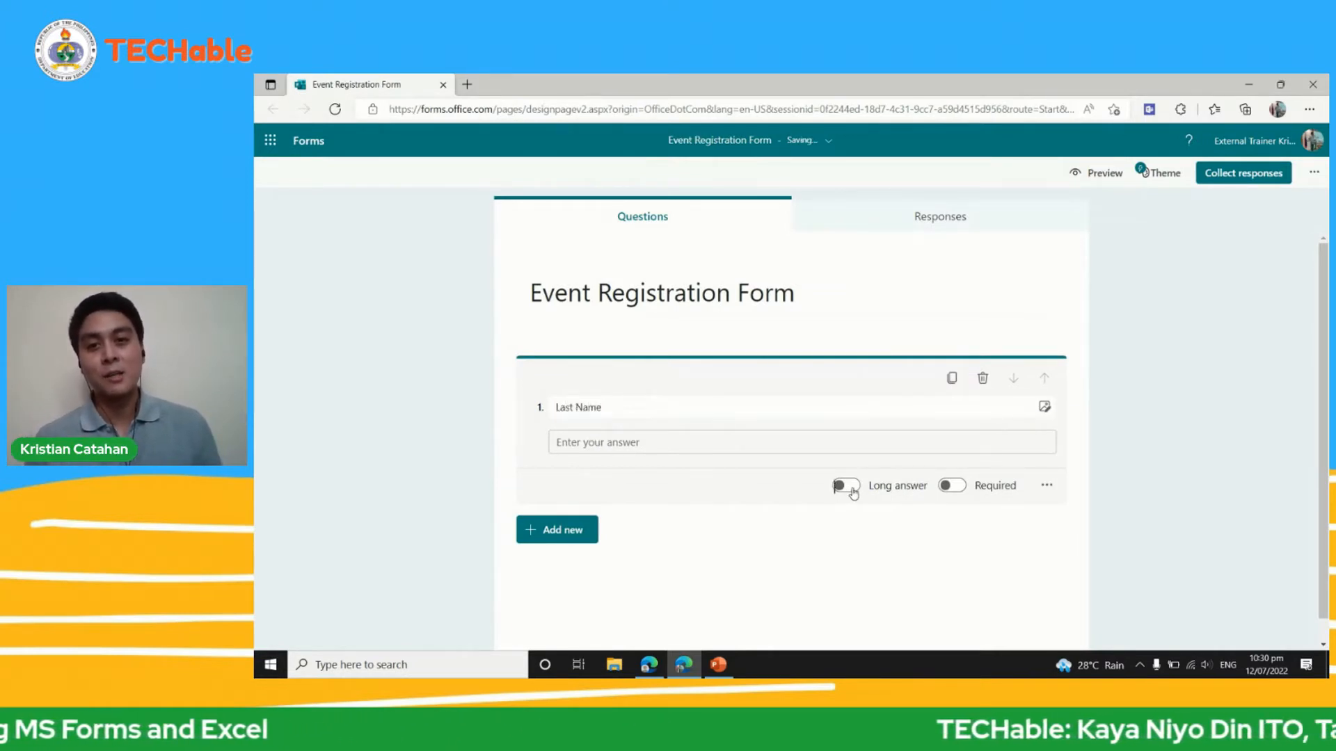
click(963, 507)
Add a second text question named "First Name" and set it to accept a long answer.
click(579, 554)
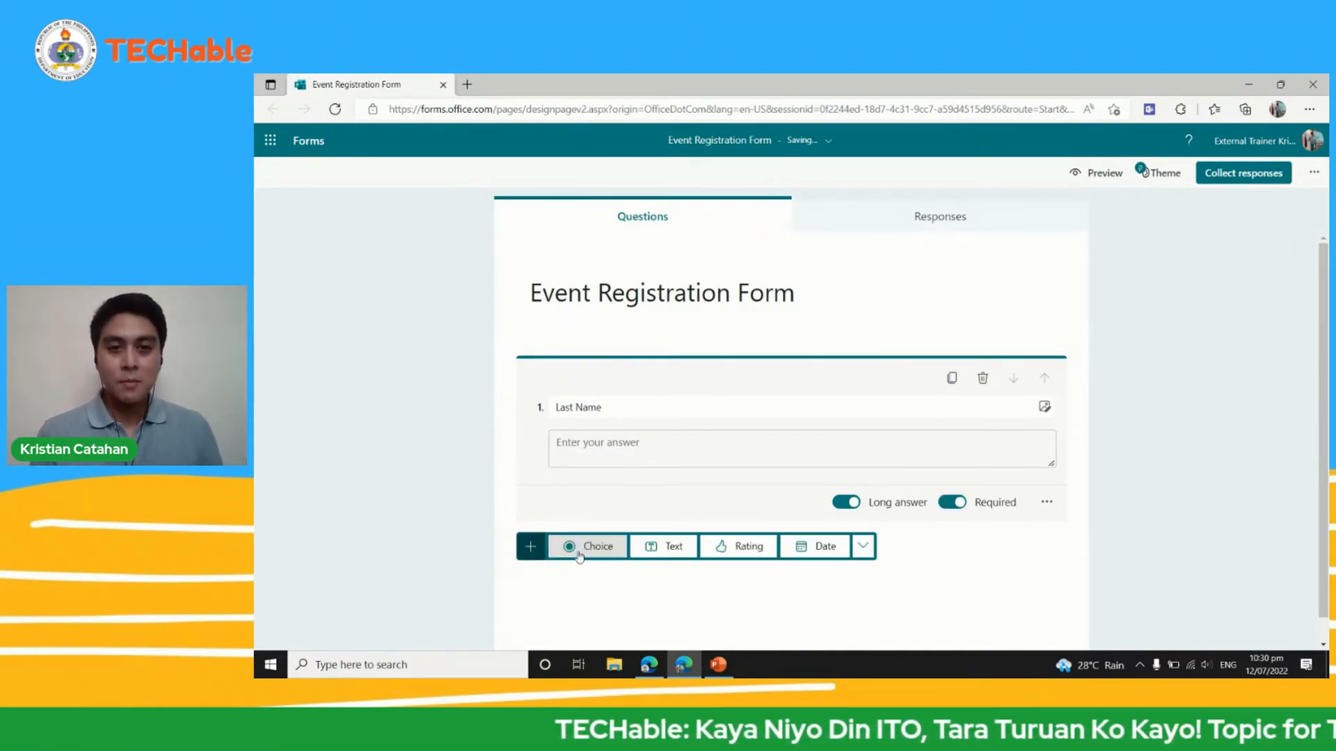
click(673, 549)
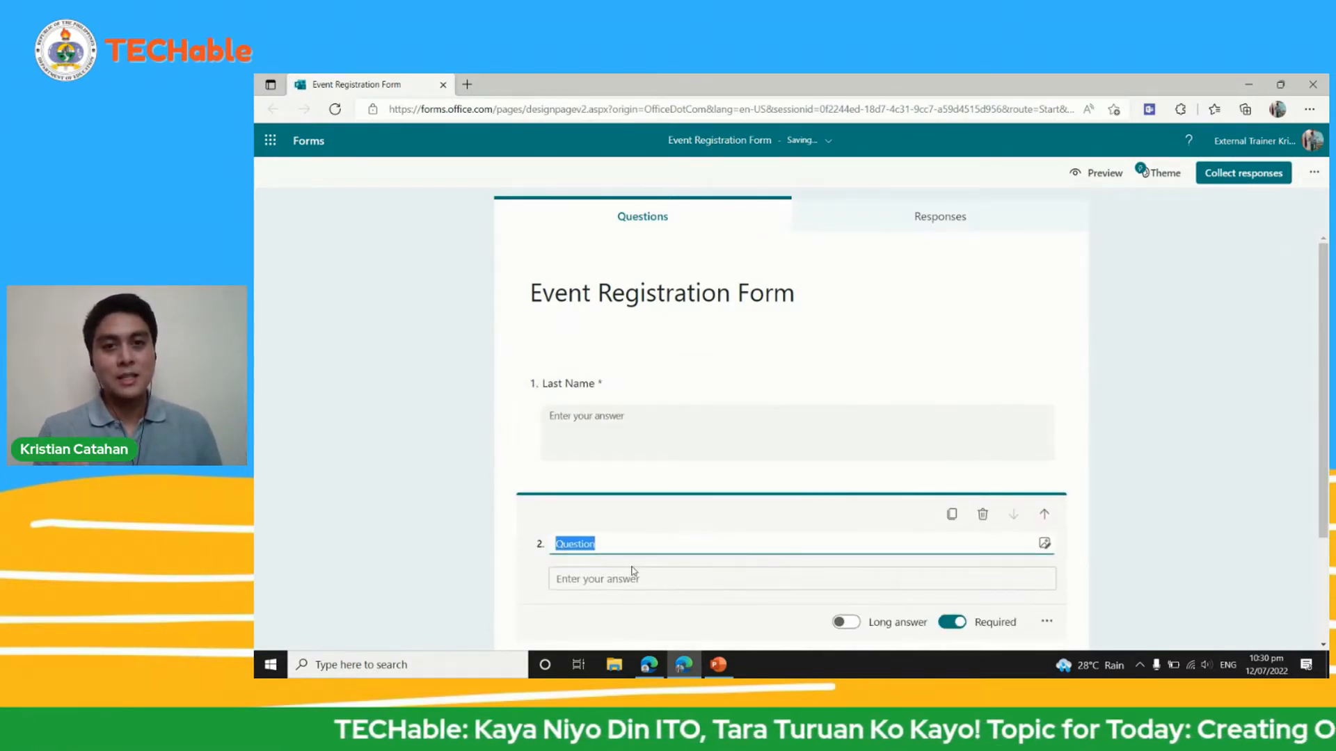
text(Fir)
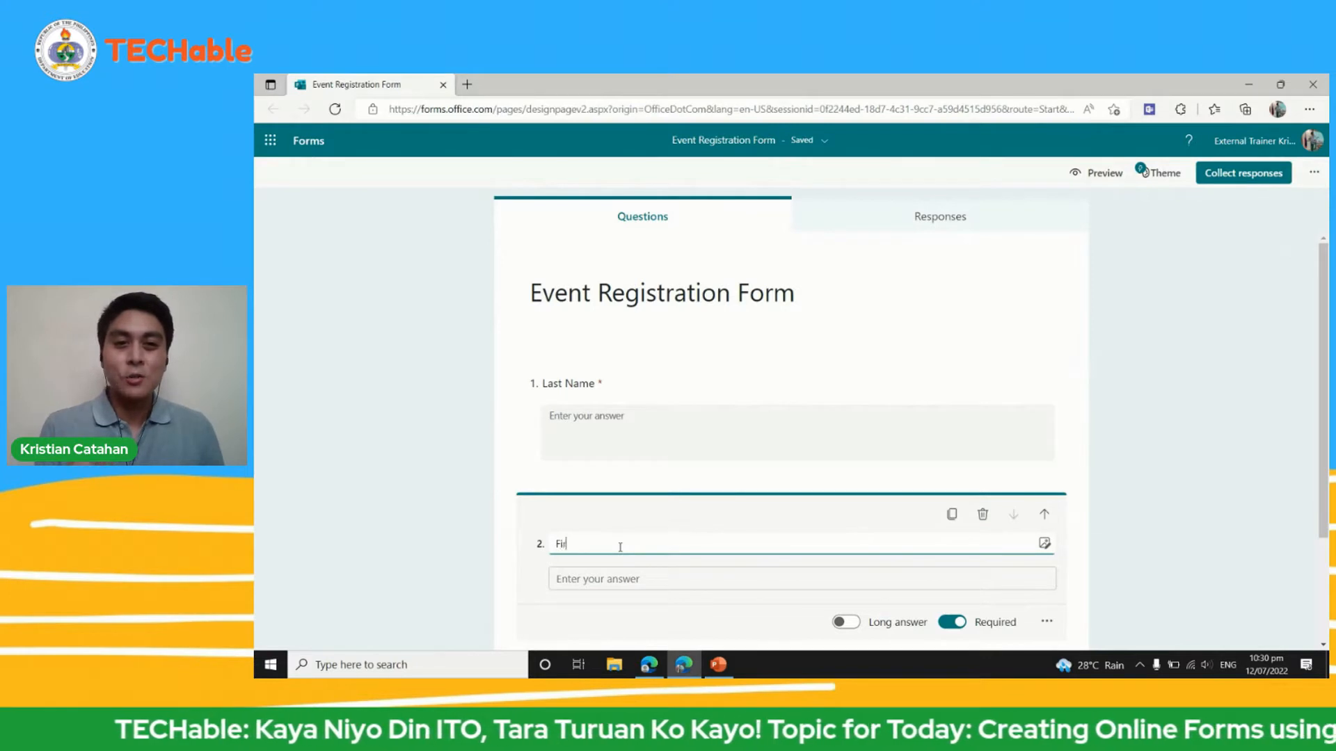
text(st Name)
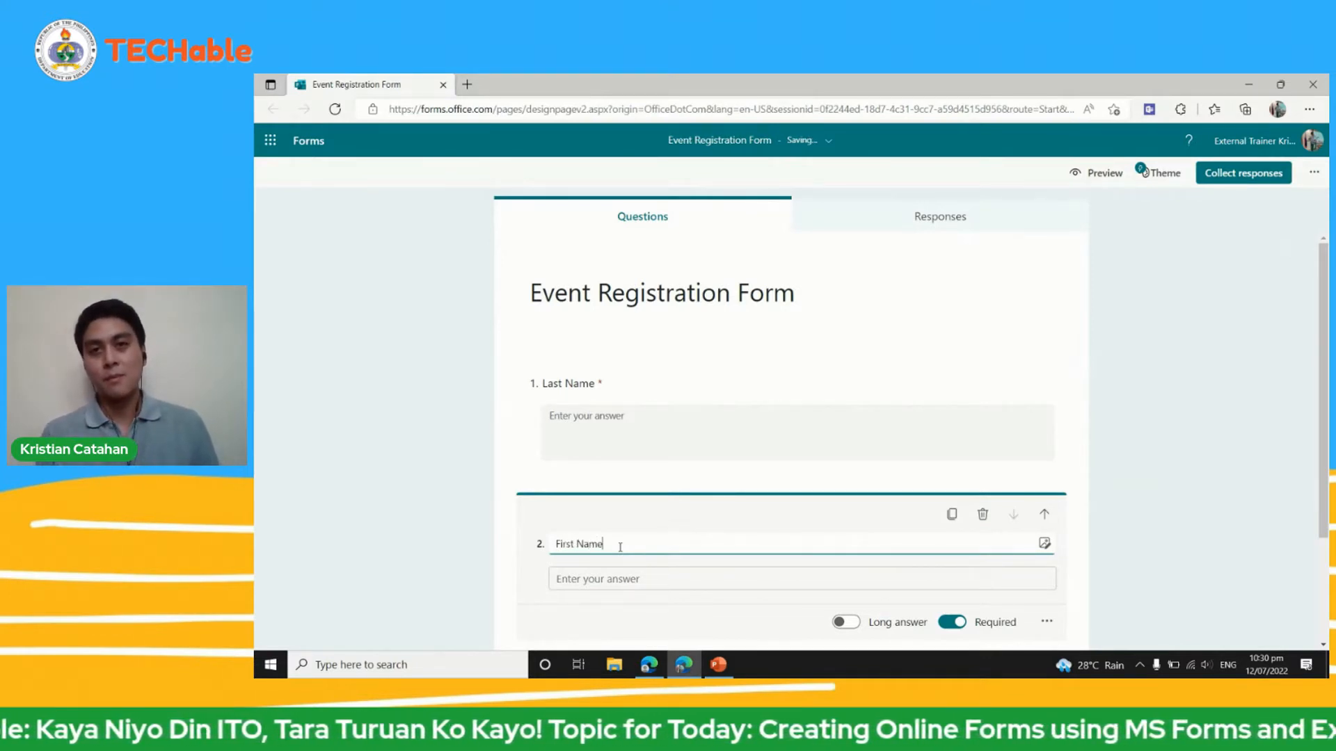
scroll(765, 553, down, 2)
click(846, 496)
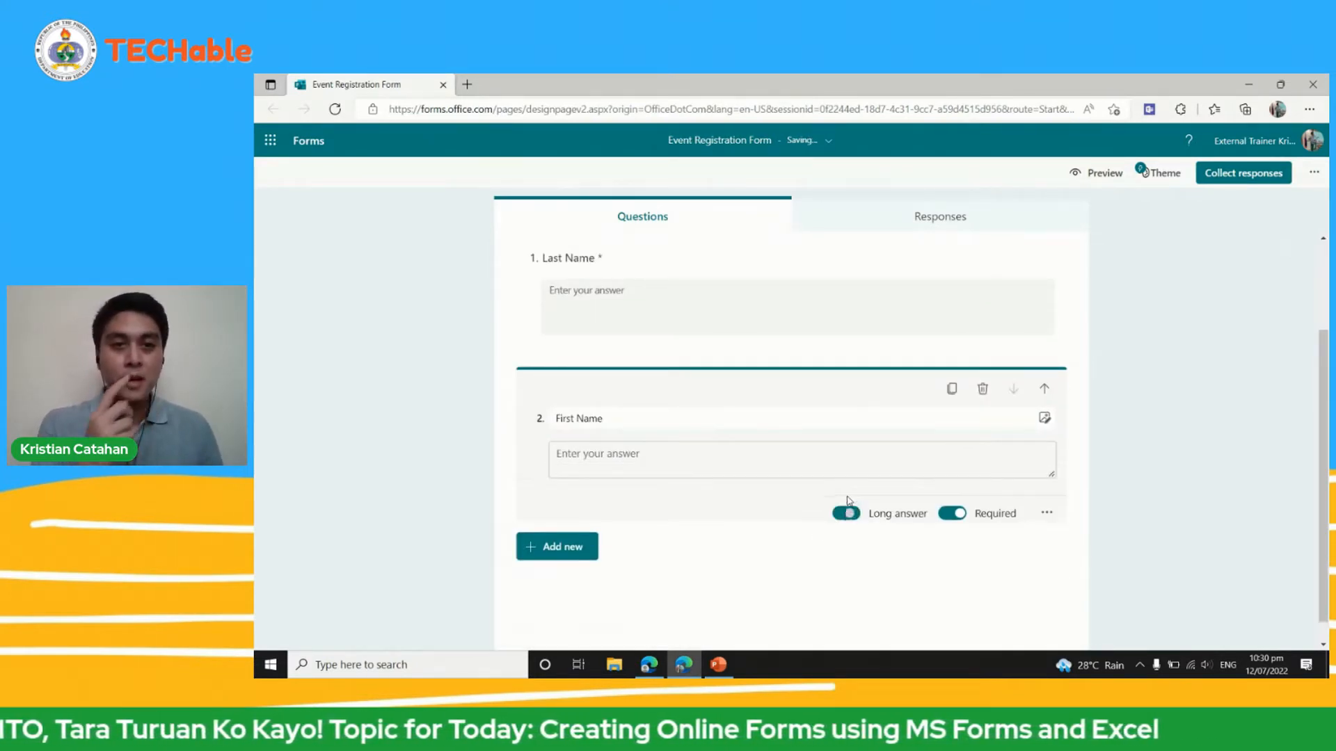
click(1134, 440)
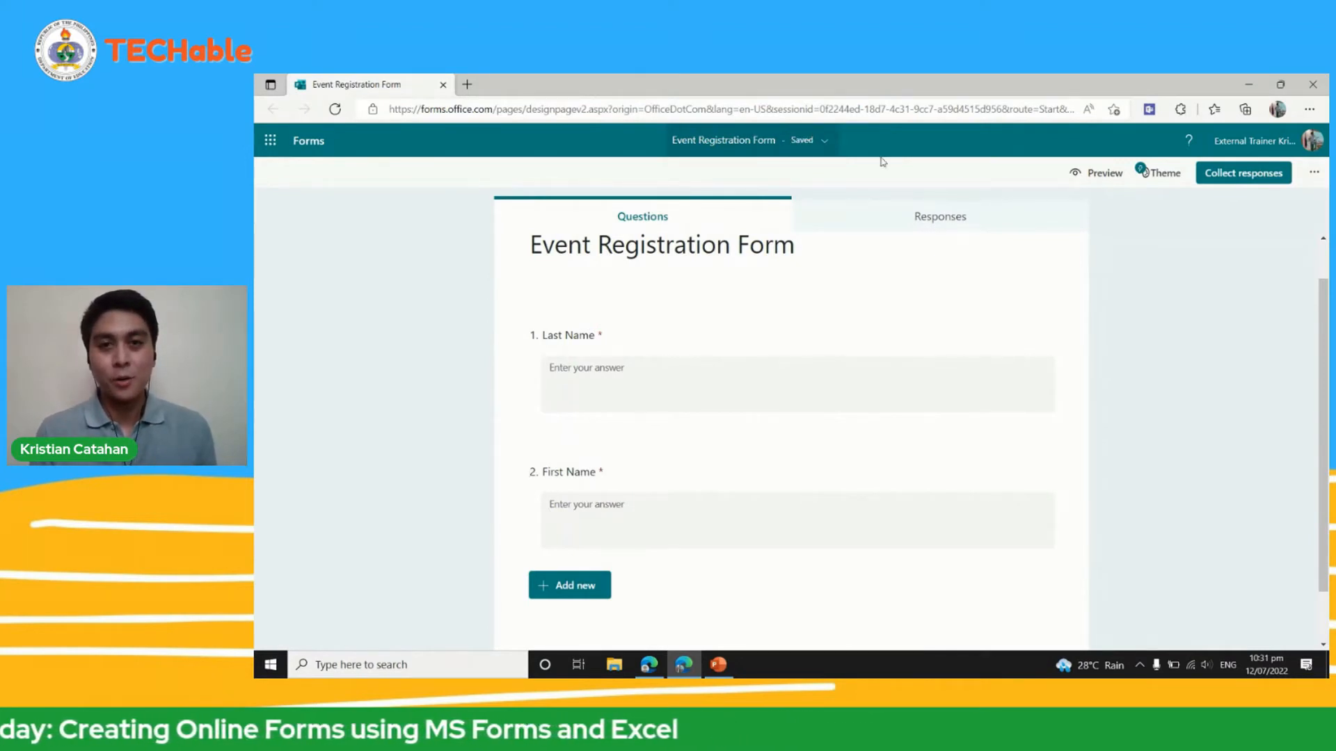
Allow anyone to respond to the form and copy its shortened response link.
click(1275, 179)
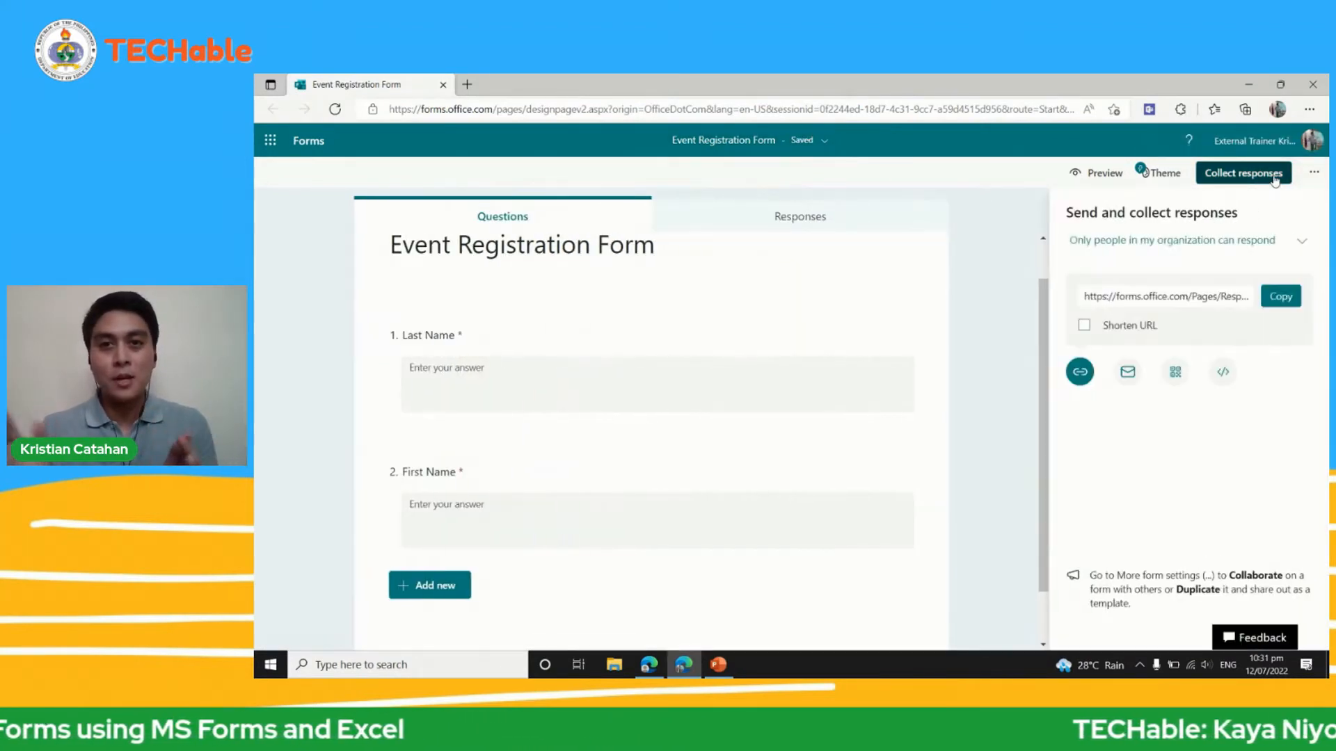
click(1271, 242)
click(1157, 275)
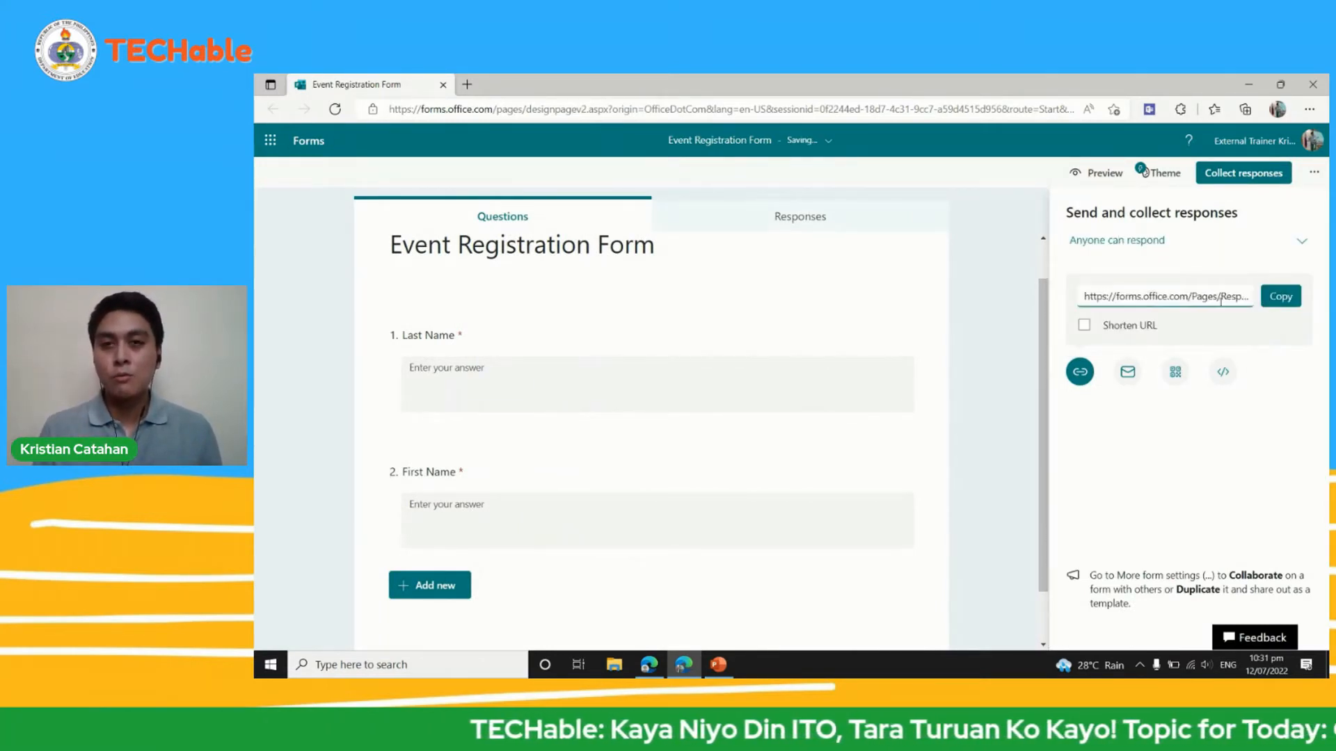
click(1084, 325)
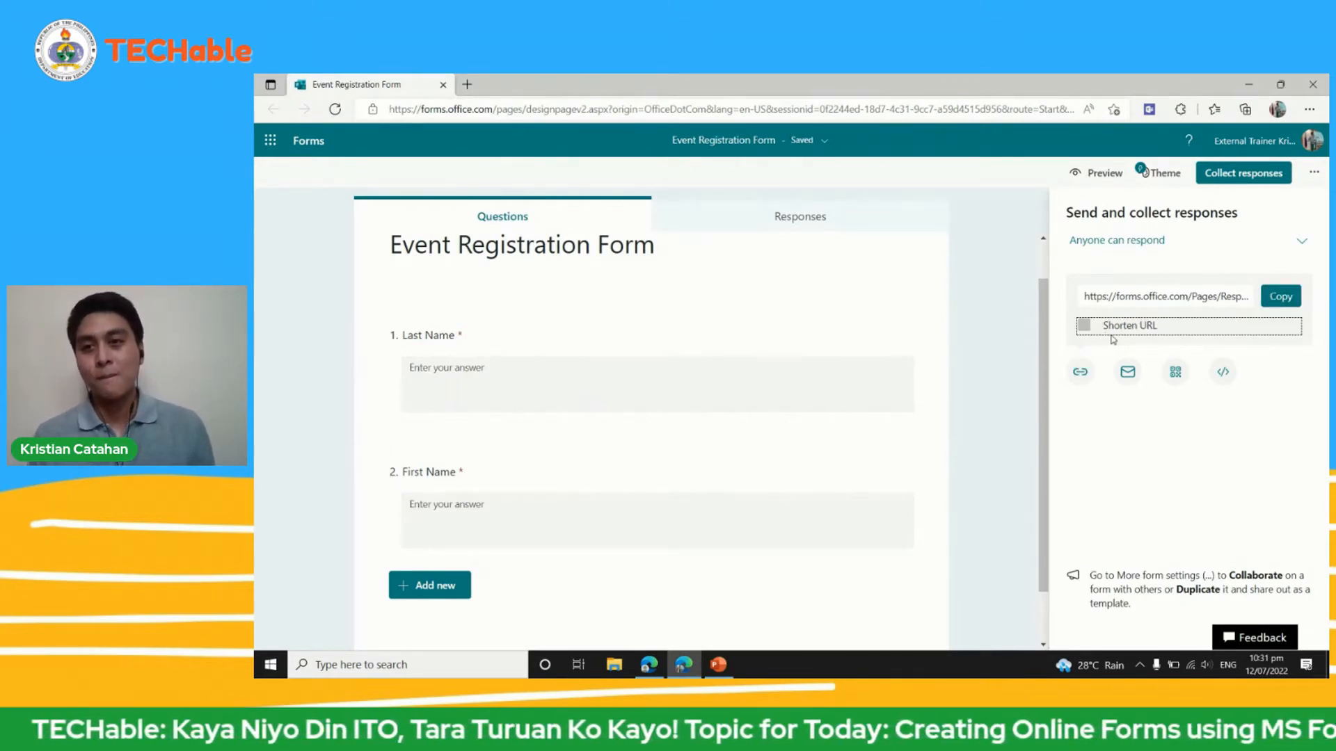
click(1281, 296)
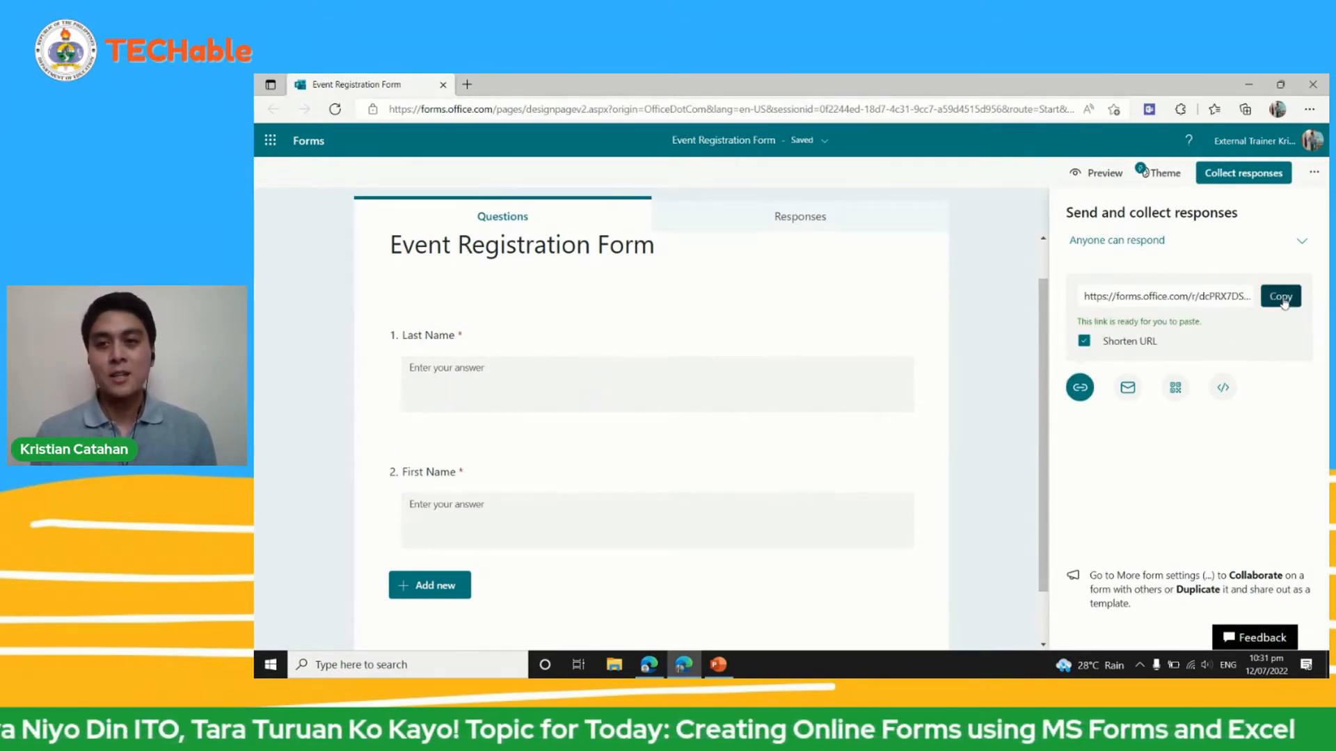
click(986, 471)
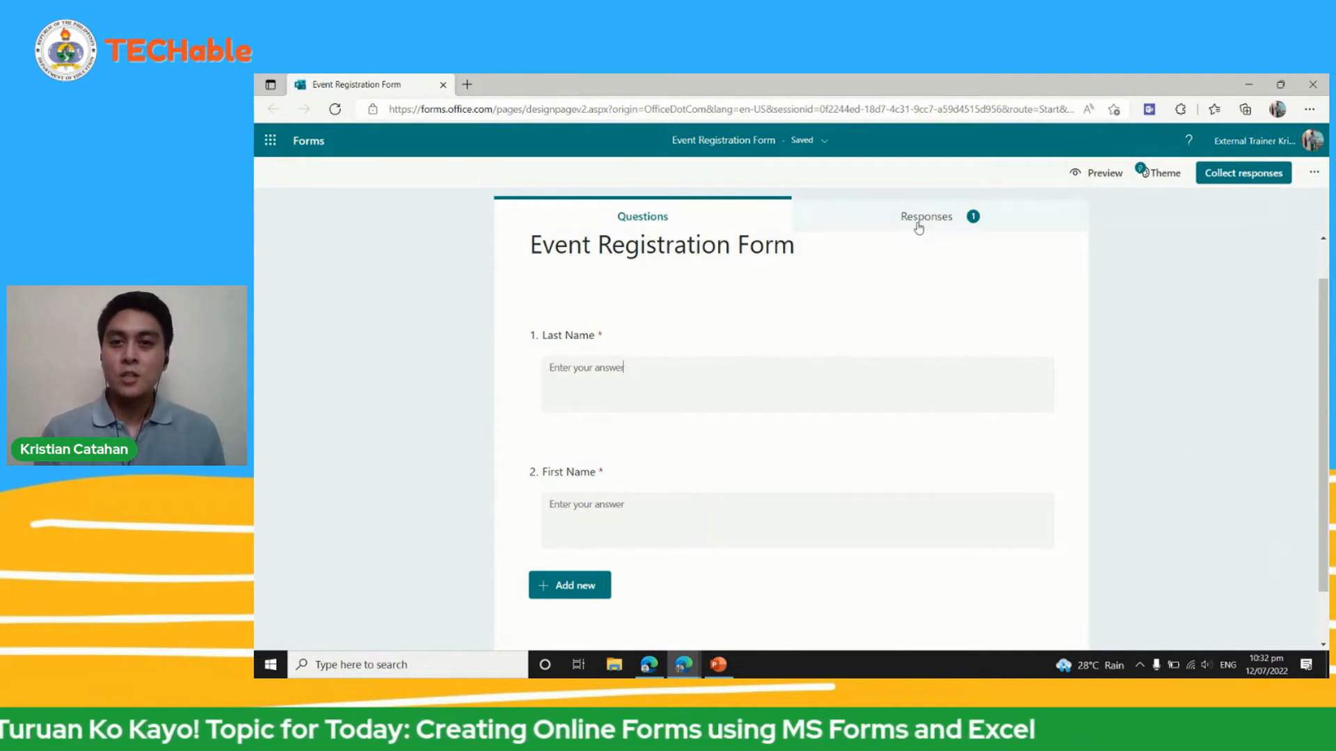
Review the collected responses for both questions and export them to an Excel workbook.
click(947, 218)
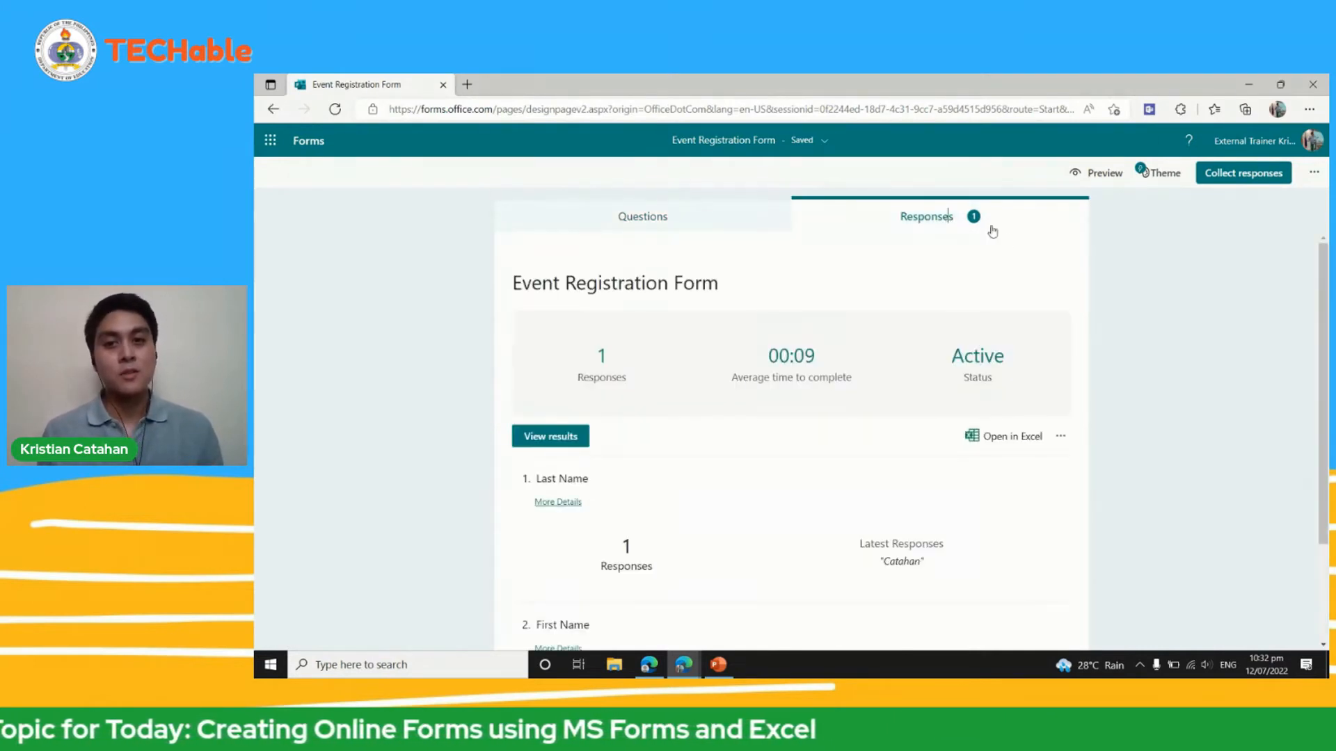
scroll(947, 216, down, 2)
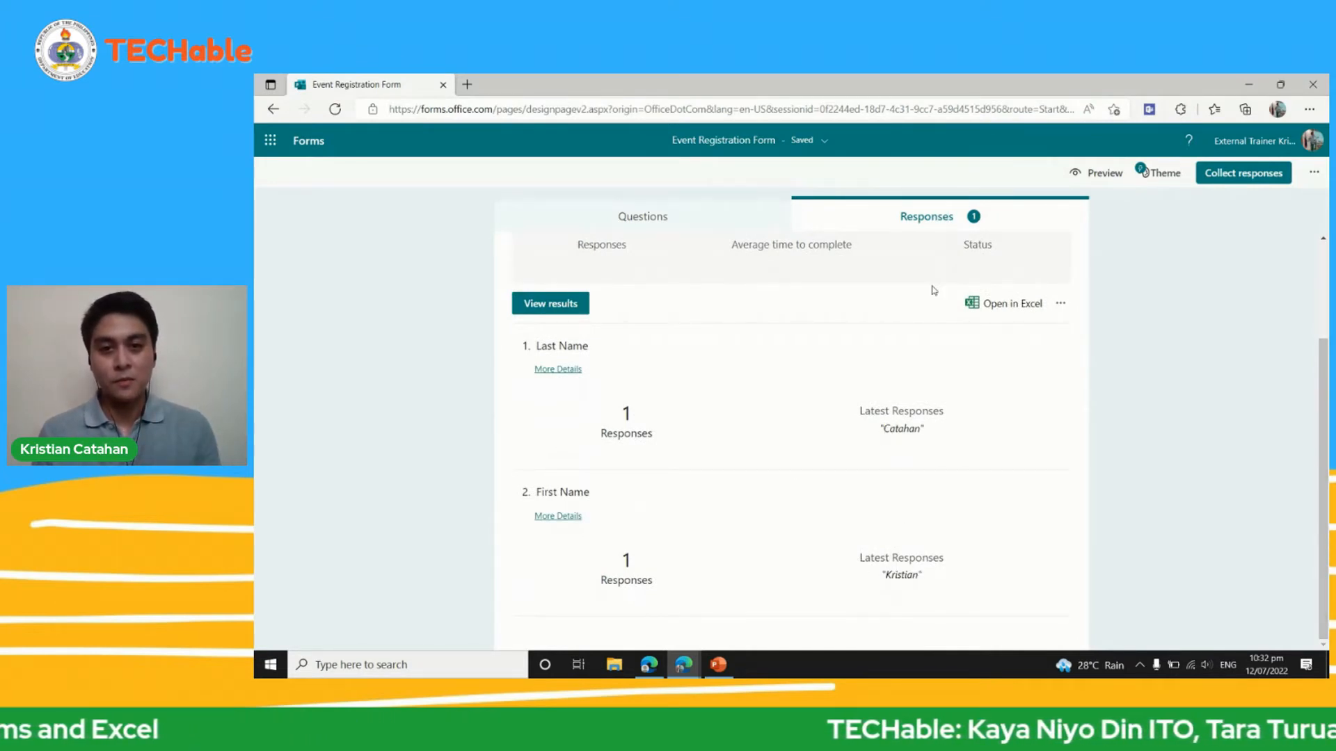
scroll(1316, 389, up, 2)
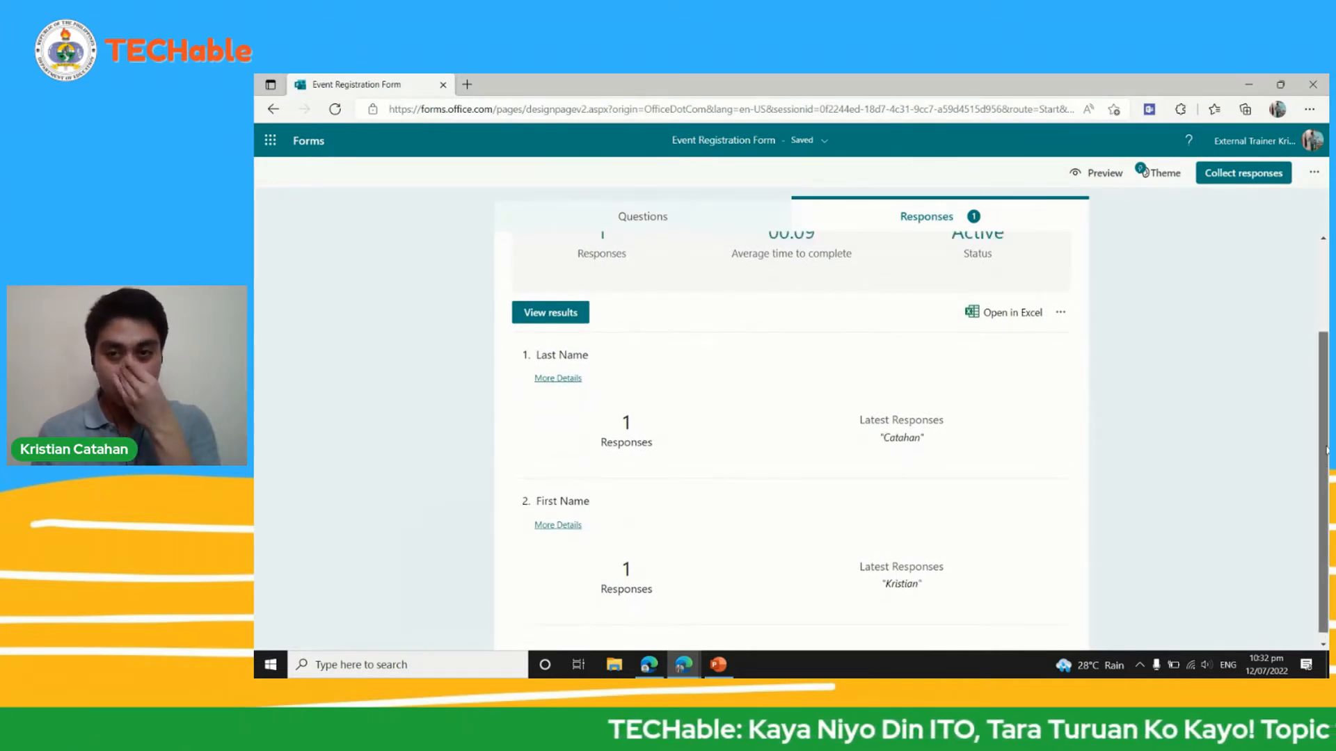
scroll(1315, 390, up, 1)
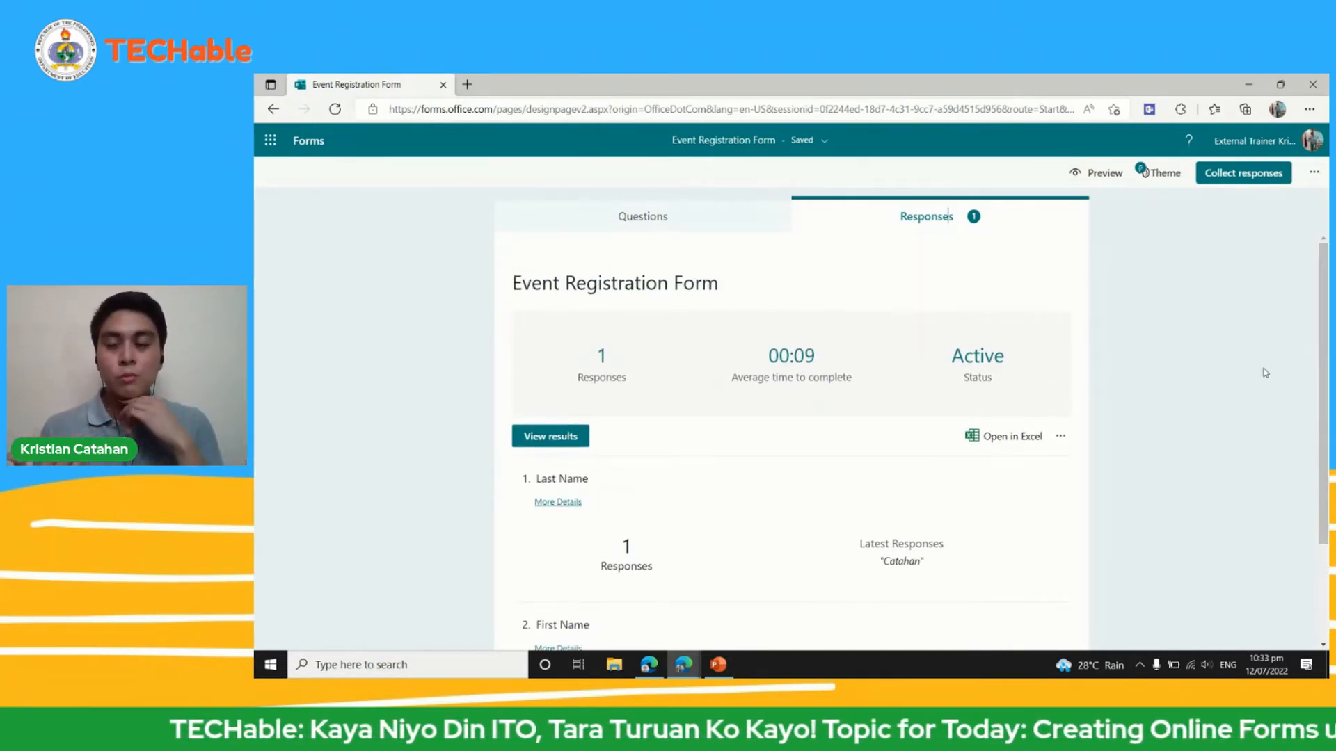
click(1032, 442)
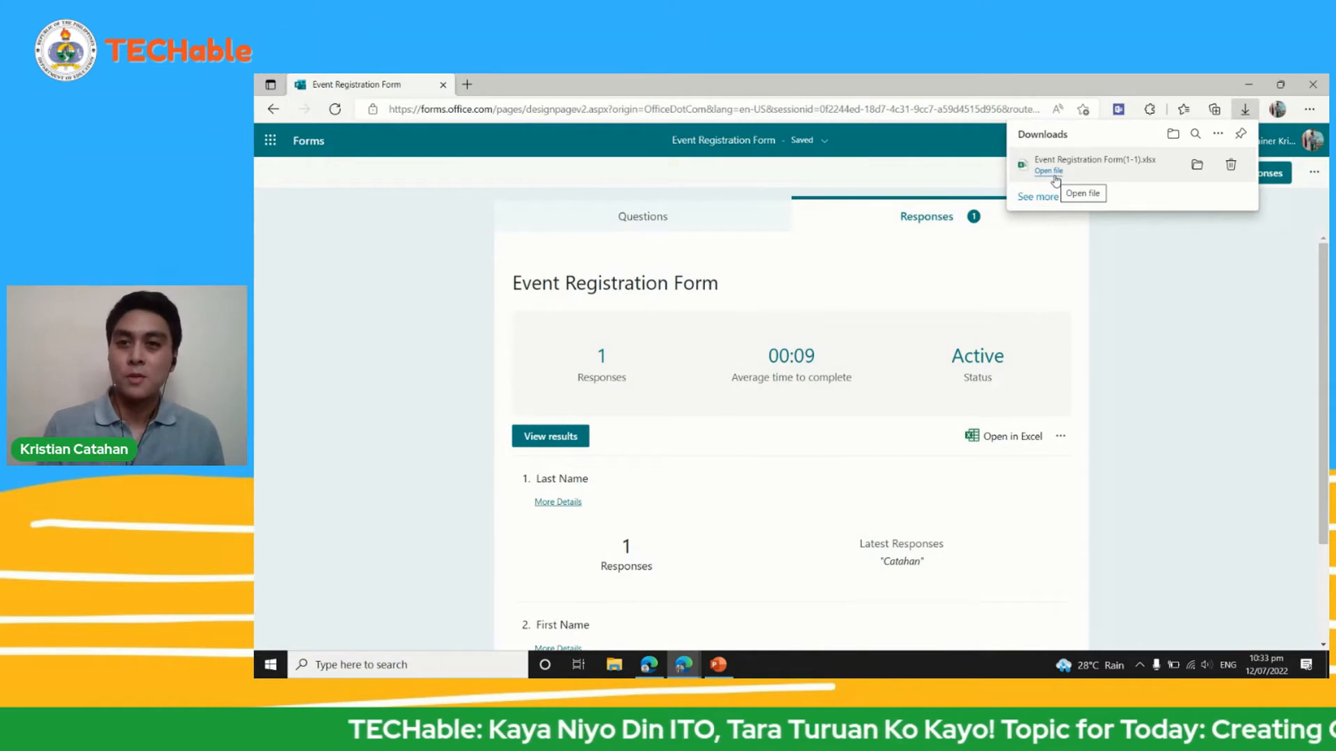
click(1160, 448)
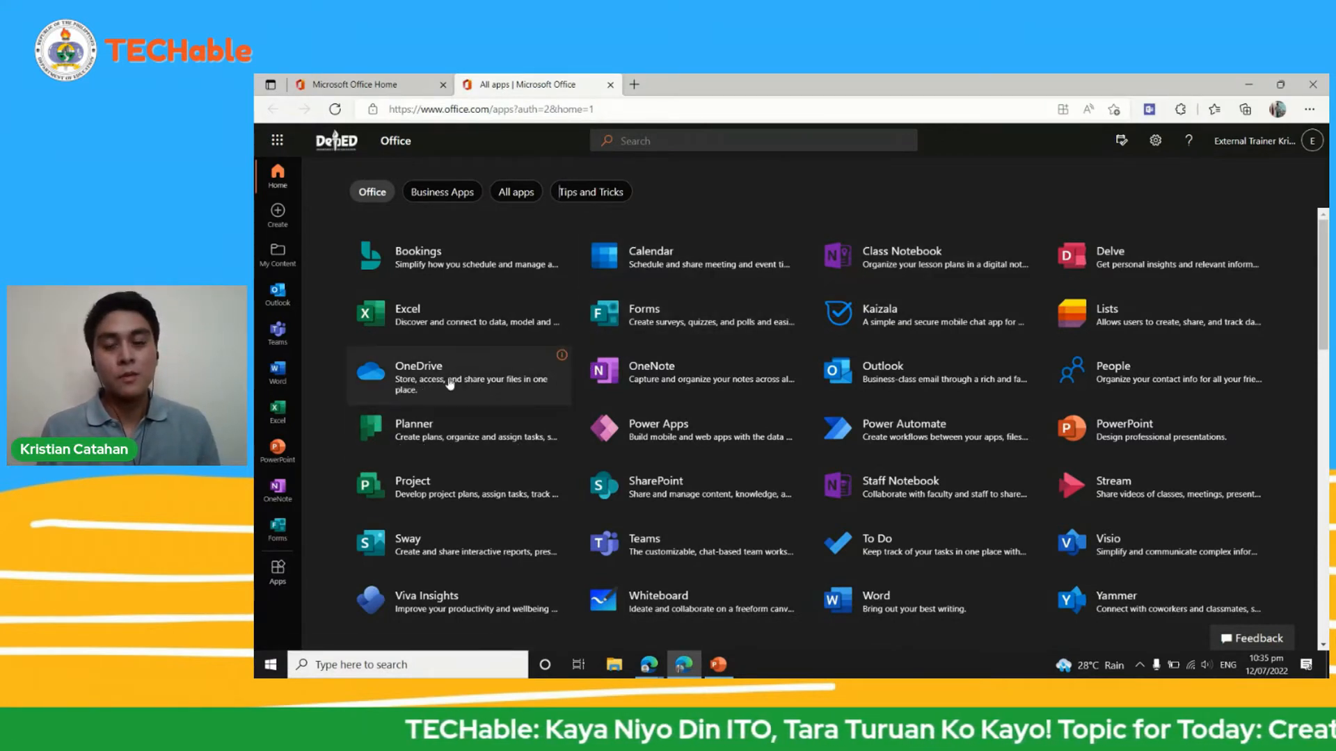
Switch to OneDrive and create a folder named "MS Form results" in My files.
click(490, 373)
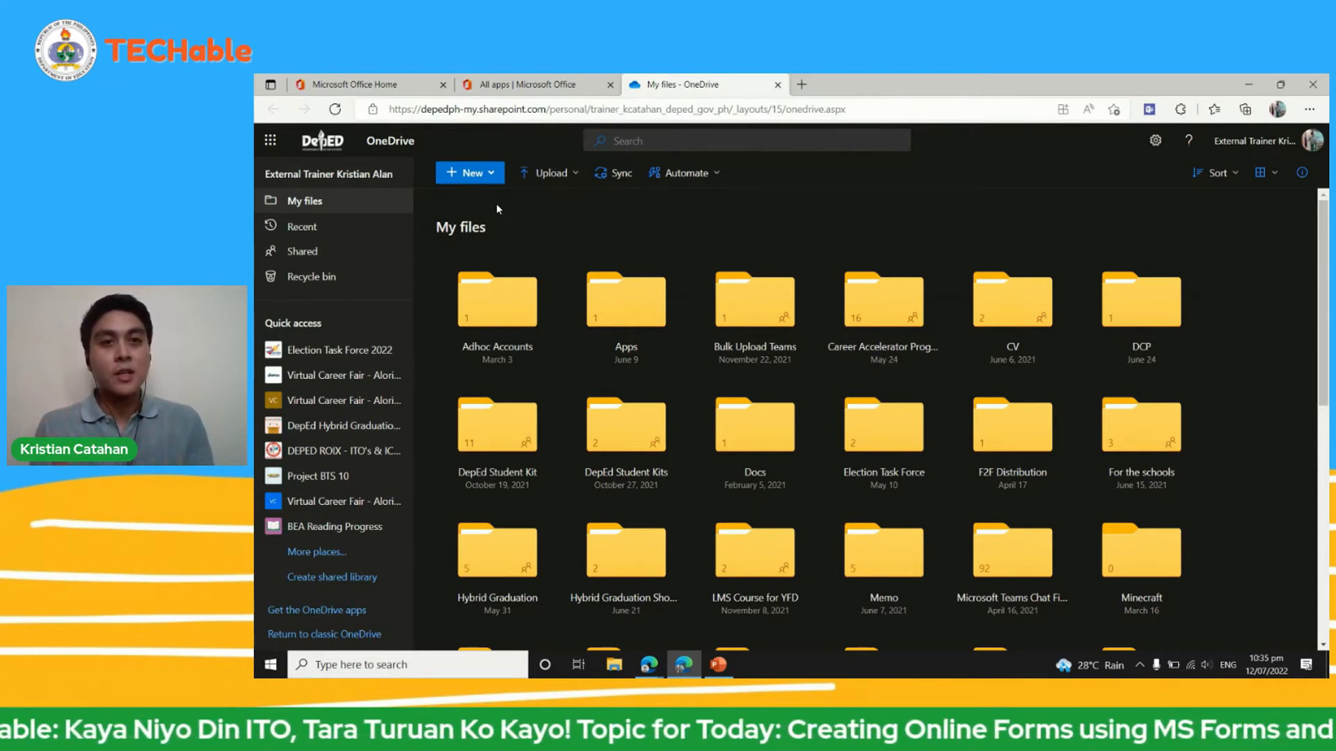
click(471, 172)
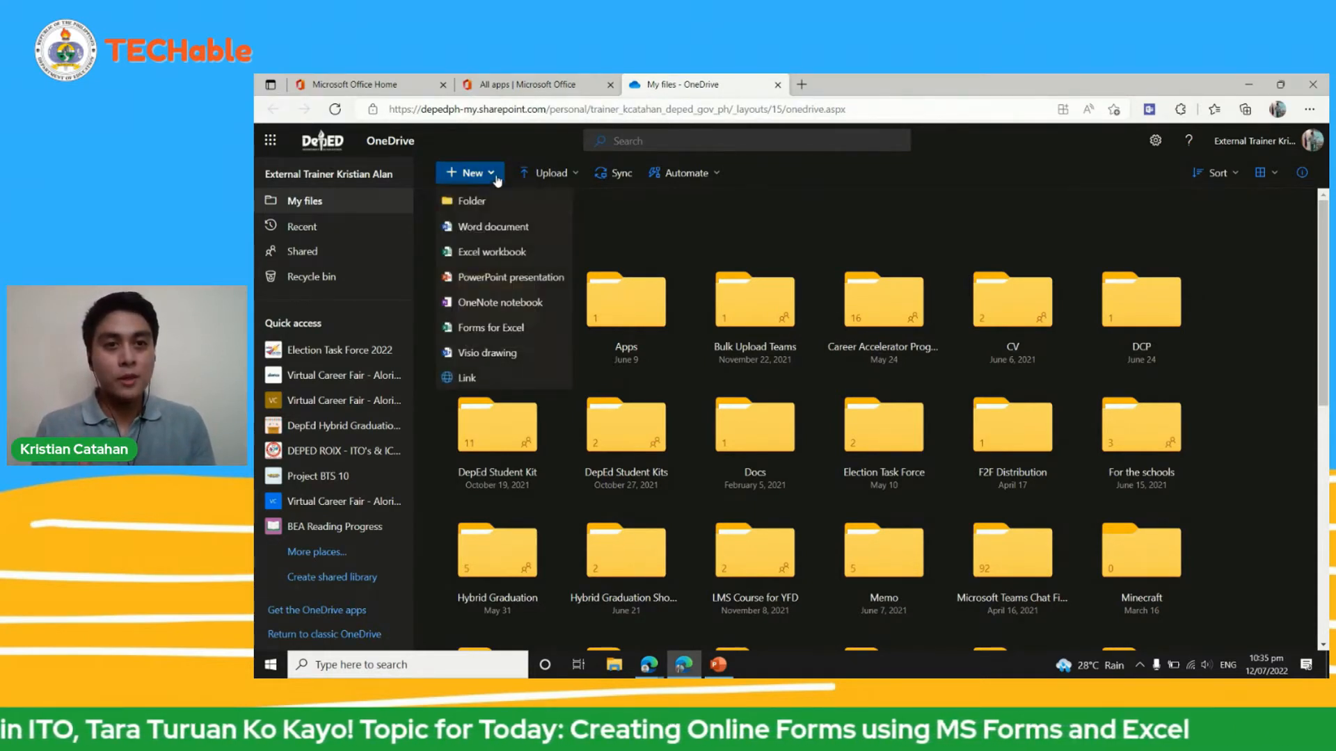
click(487, 202)
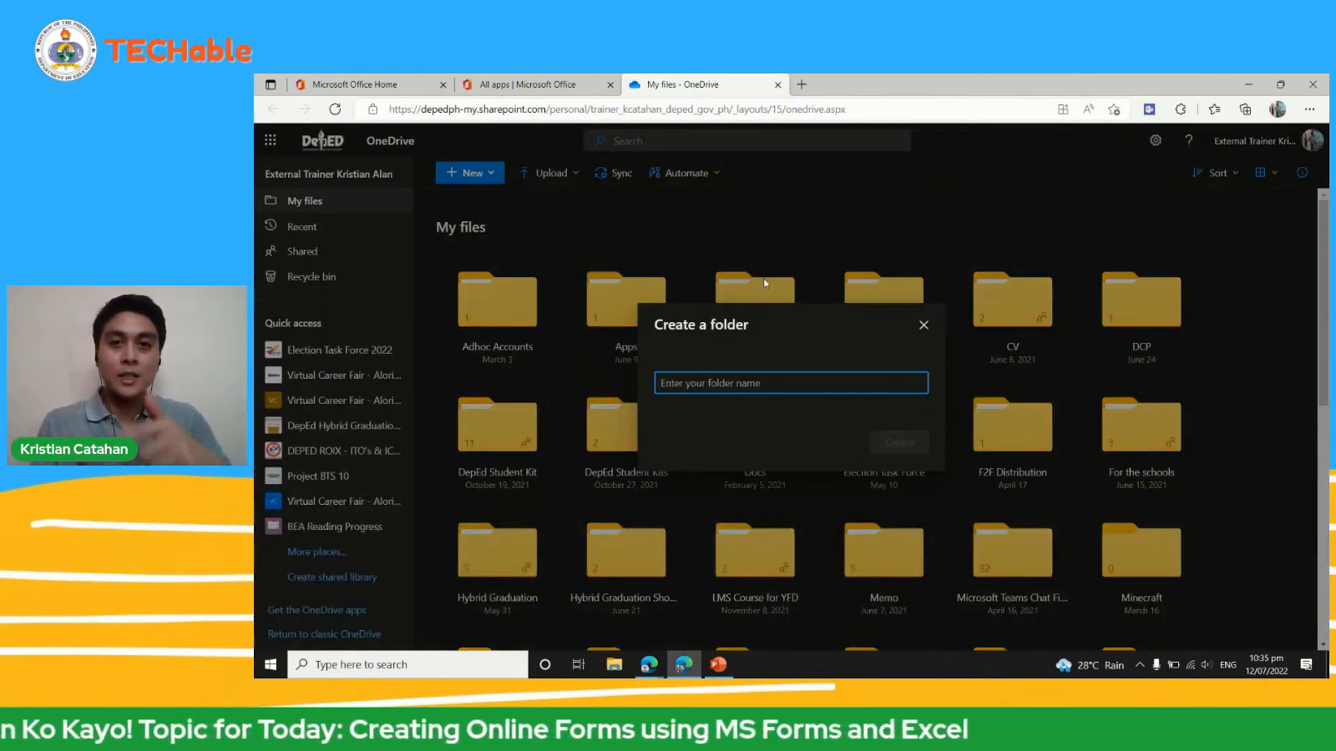
text(M)
key(BackSpace)
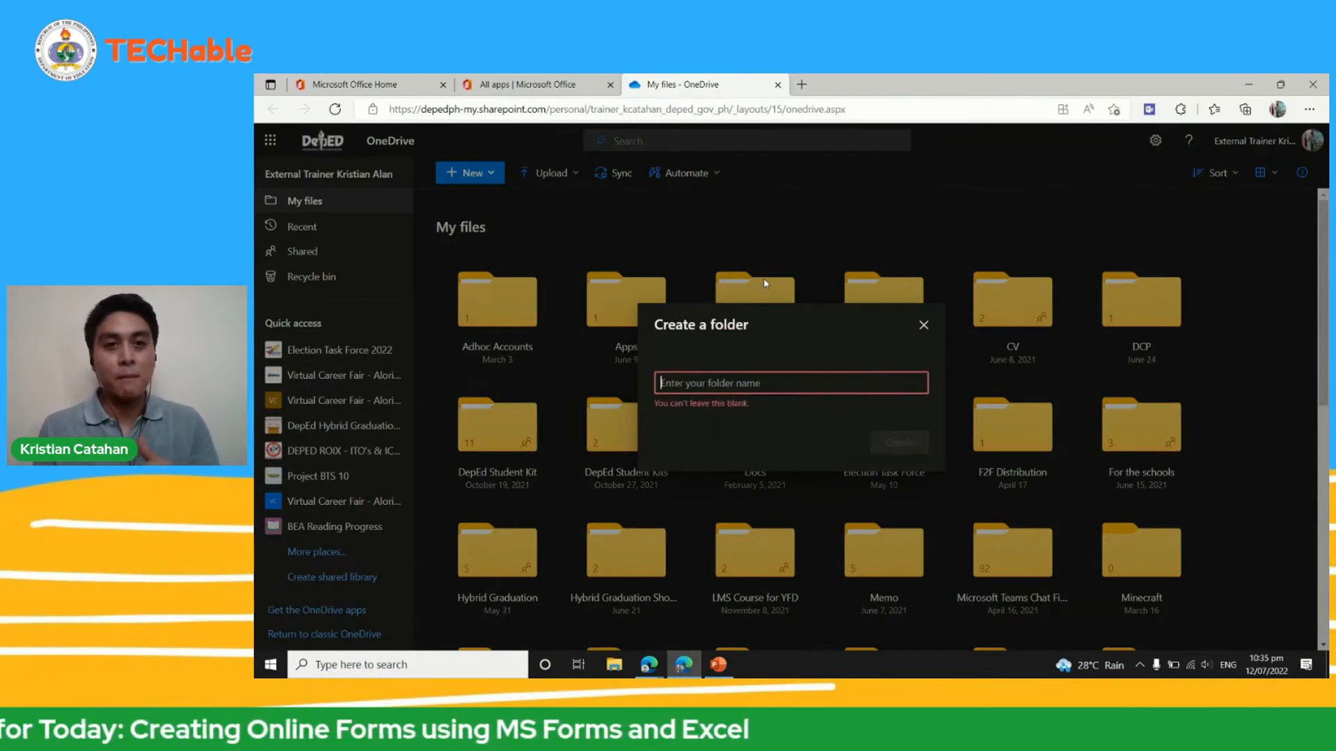
text(MS Form )
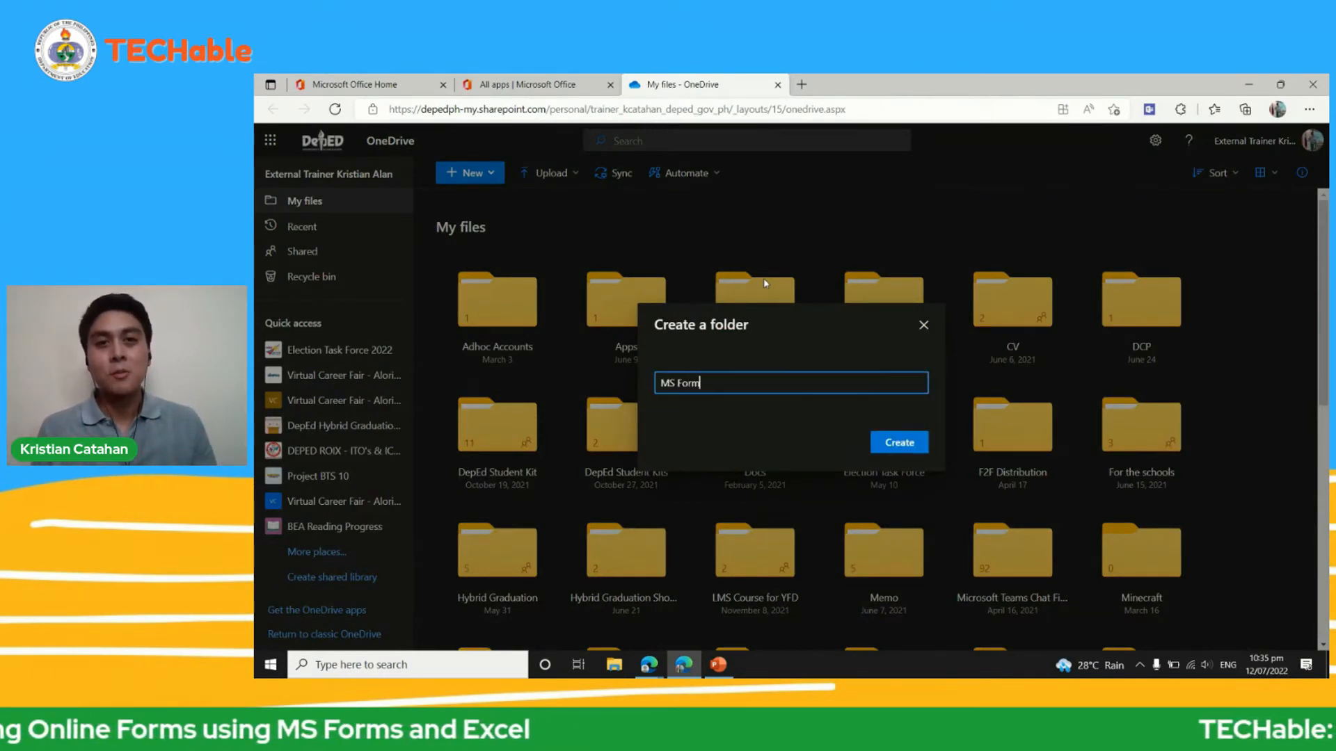
text(results)
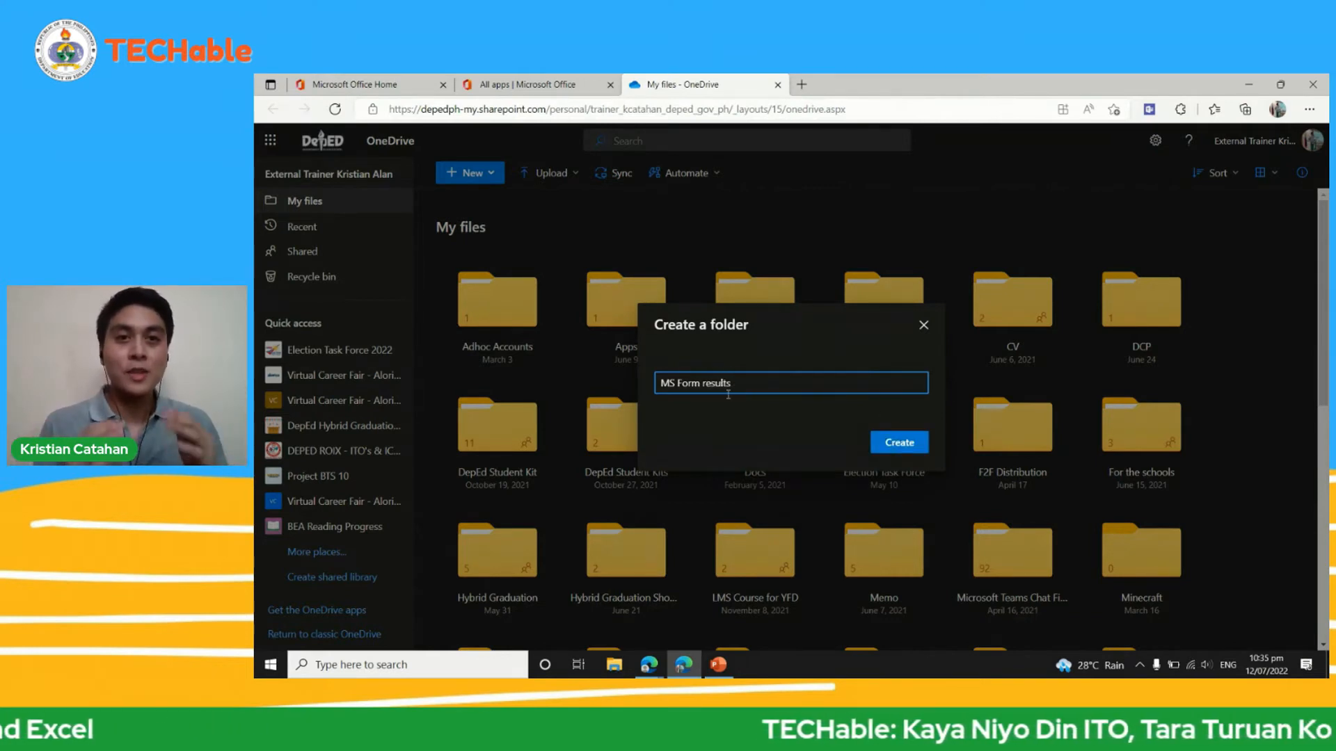
click(902, 442)
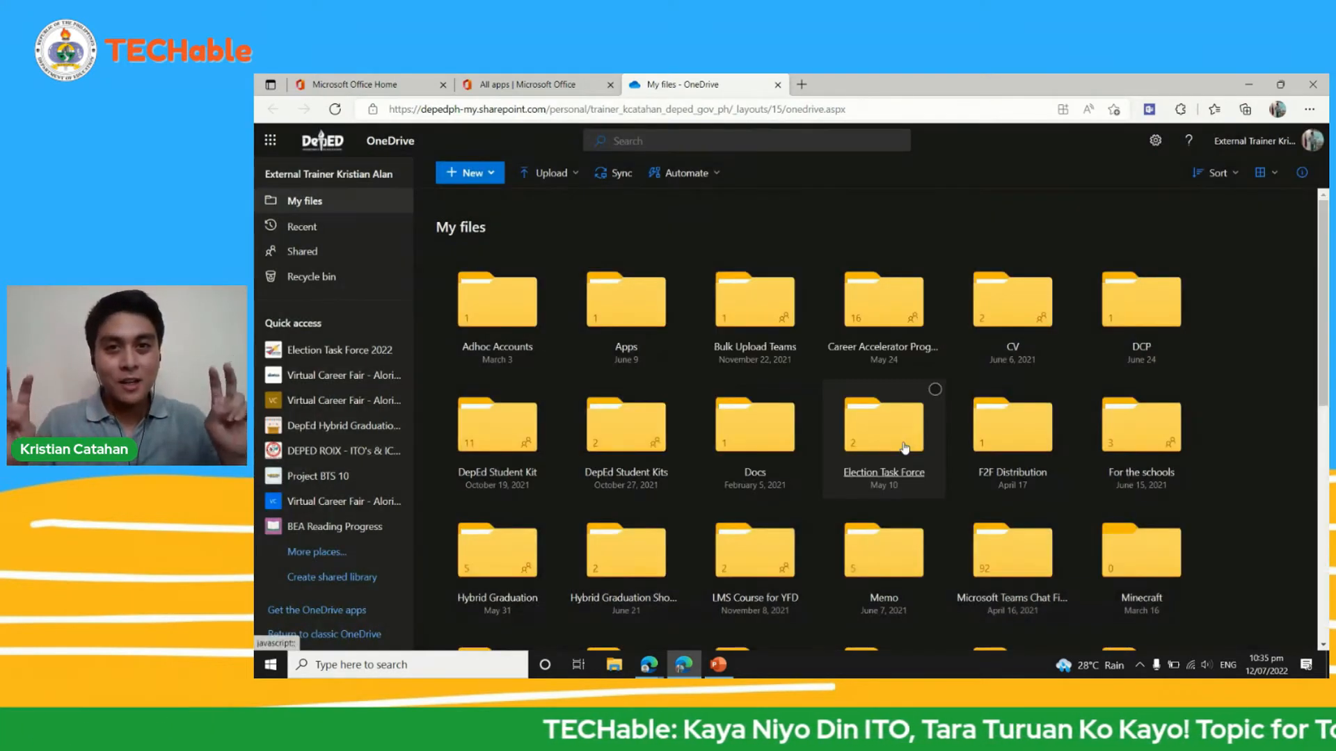
Find and open the "MS Form results" folder in My files.
scroll(1097, 409, down, 1)
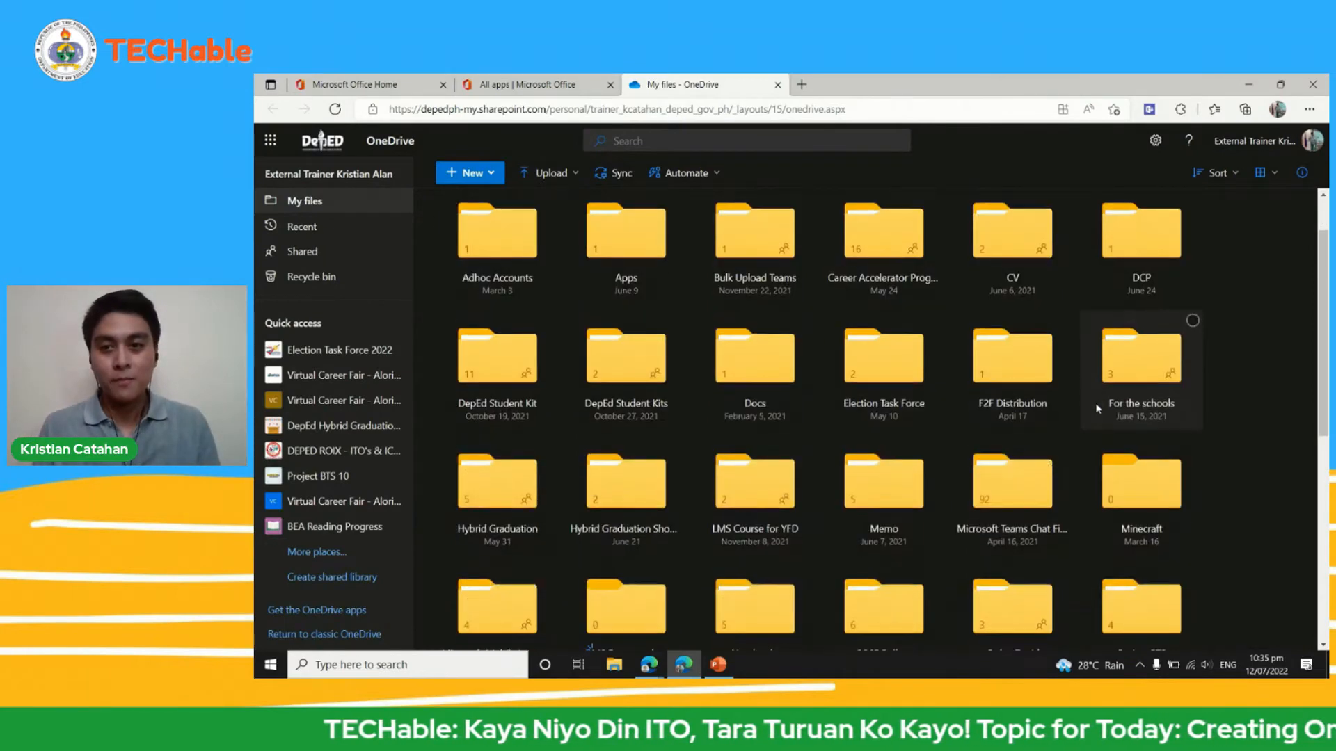
scroll(1097, 408, down, 1)
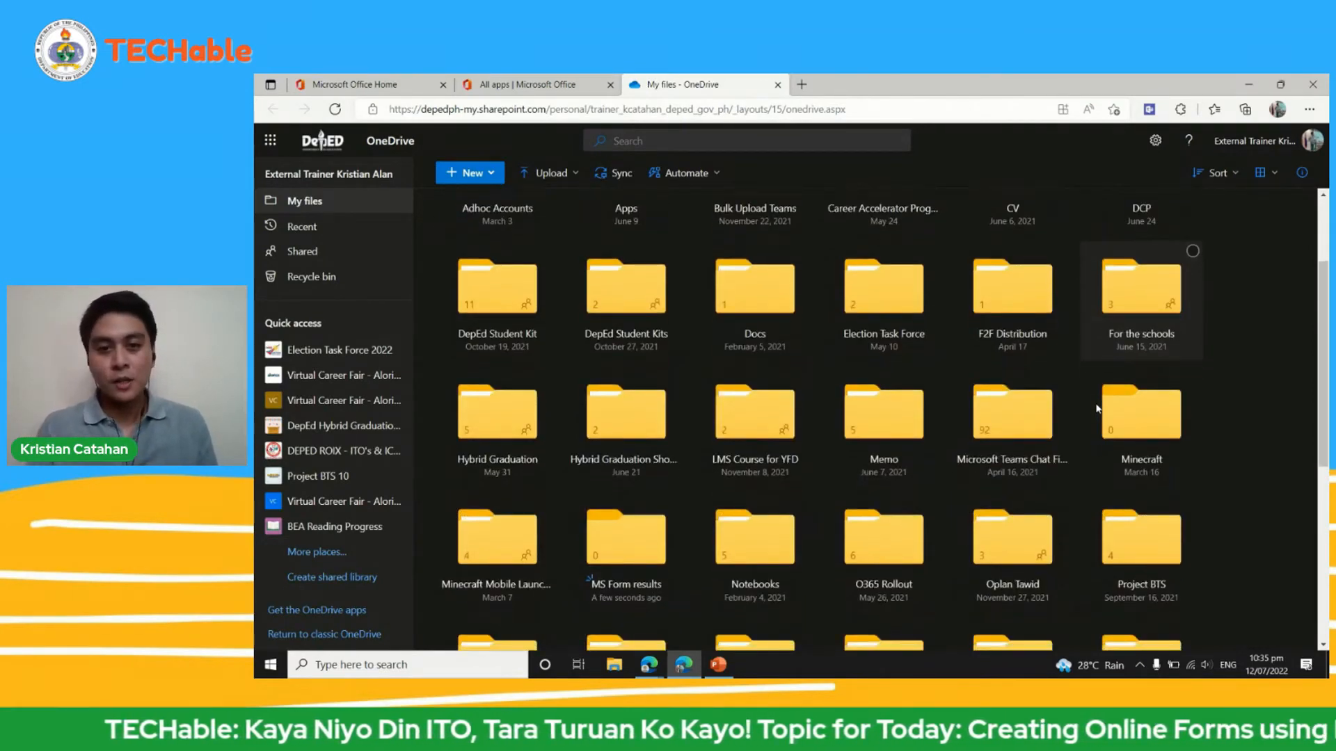
click(642, 549)
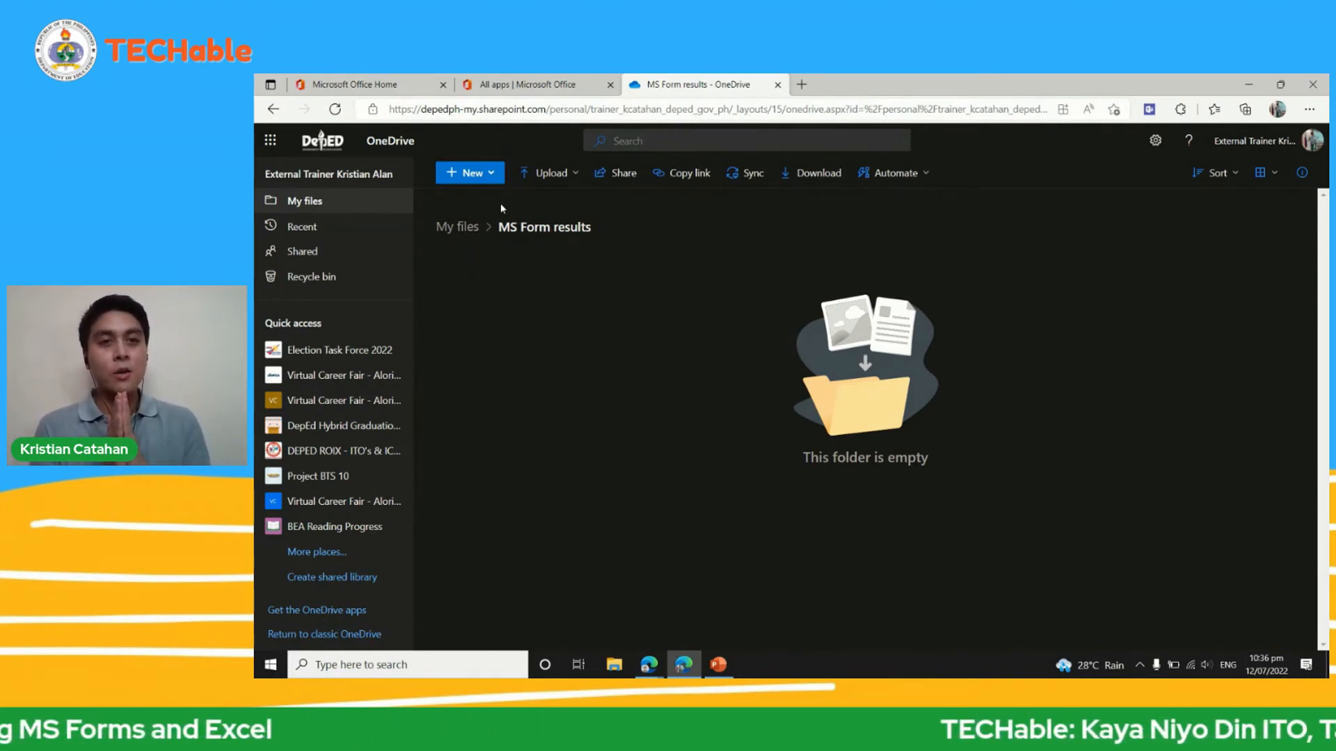
Create a Forms for Excel workbook named "Event Registration Form" in the MS Form results folder.
click(495, 179)
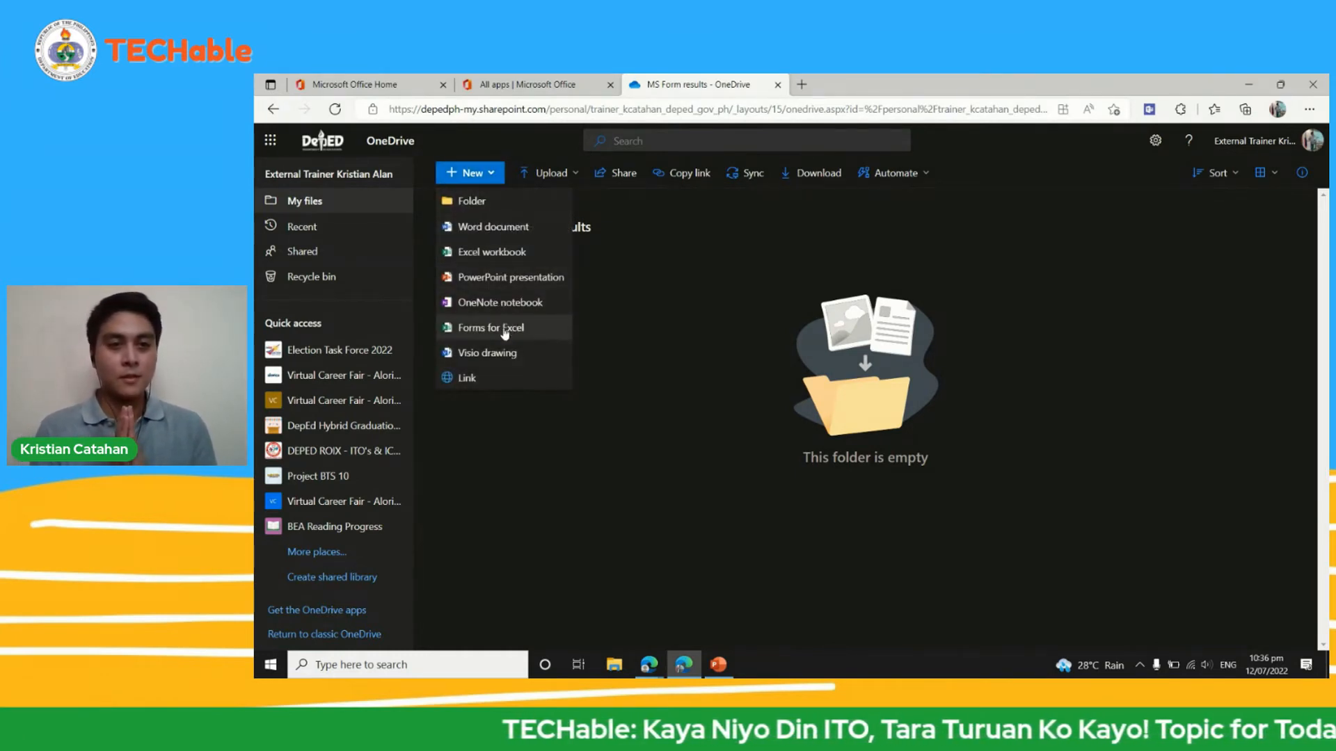
click(561, 333)
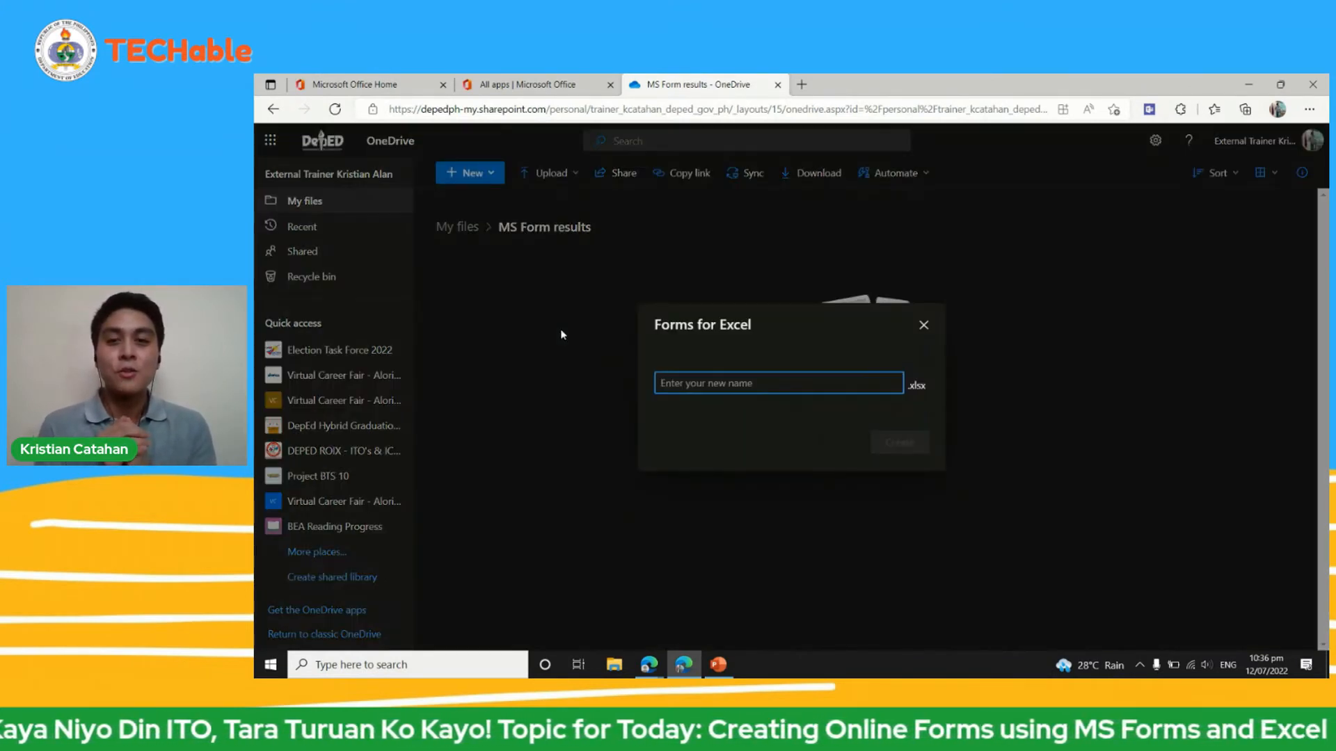
click(681, 379)
text(E)
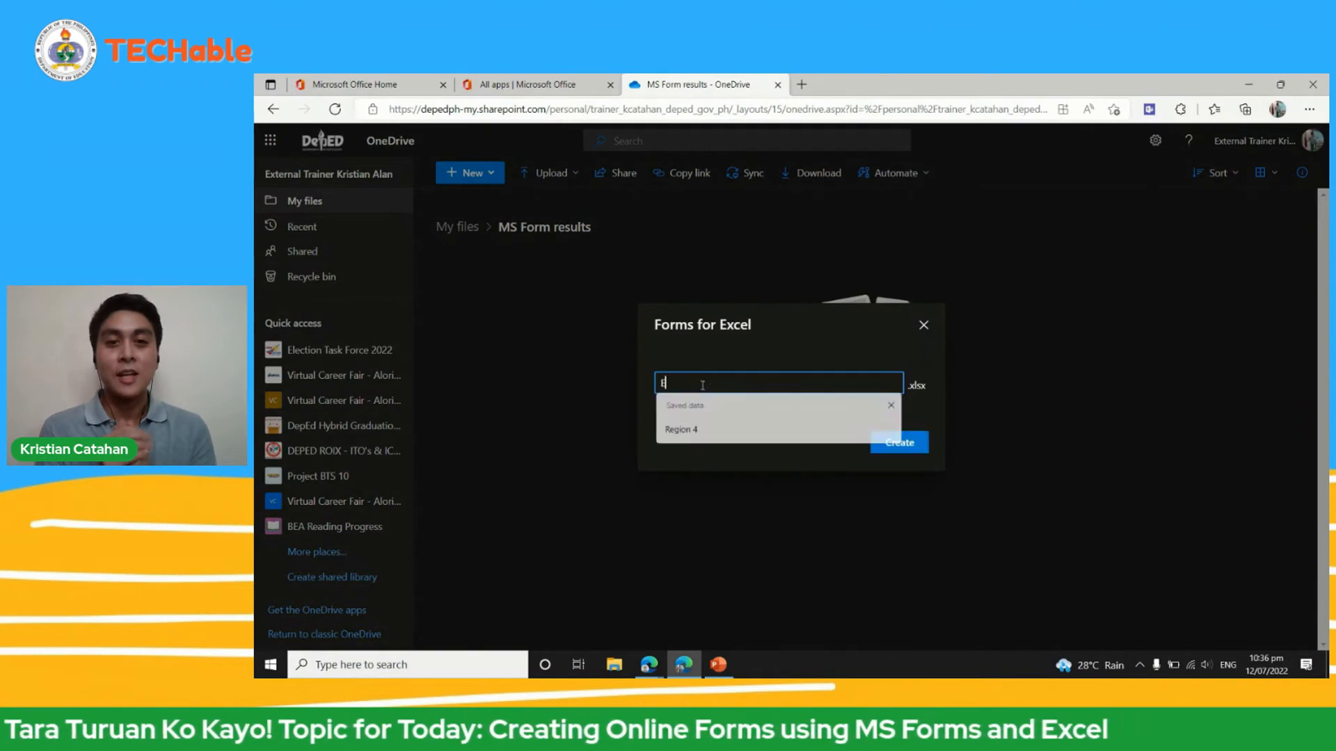
text(vent Regis)
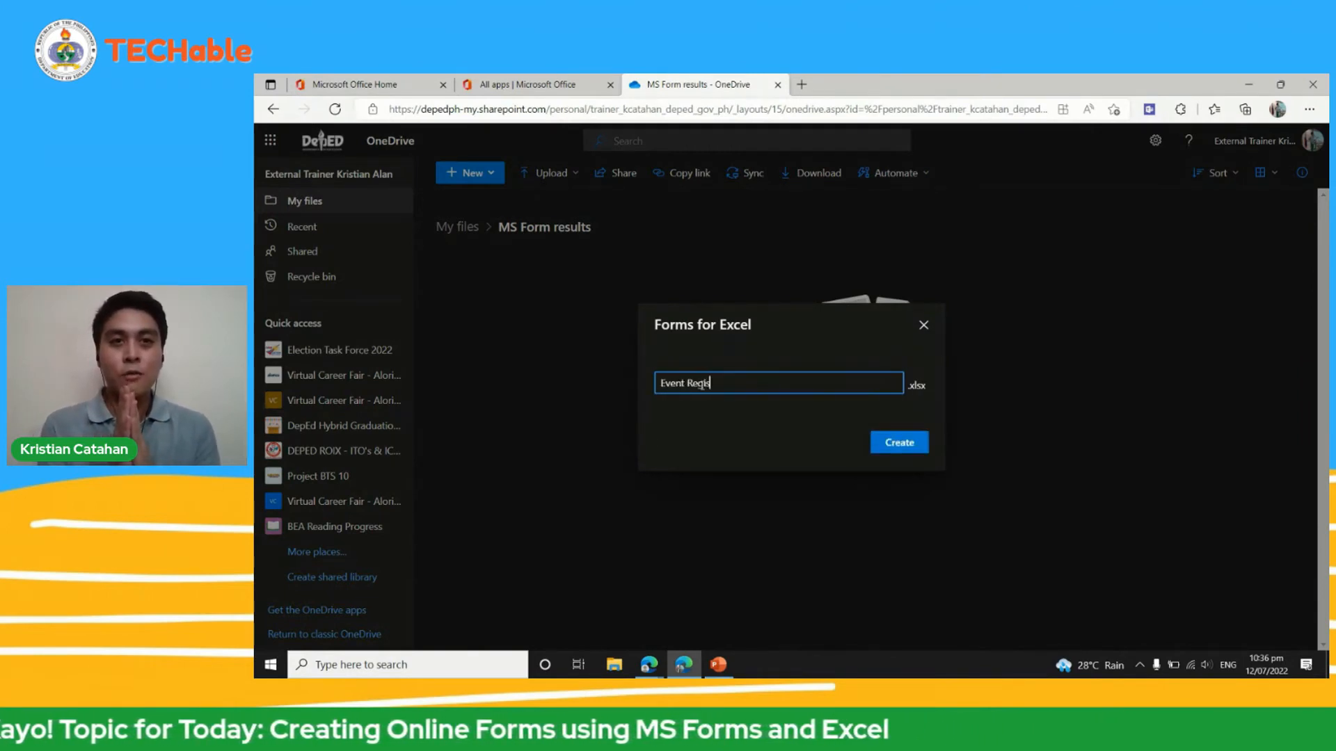
text(tration )
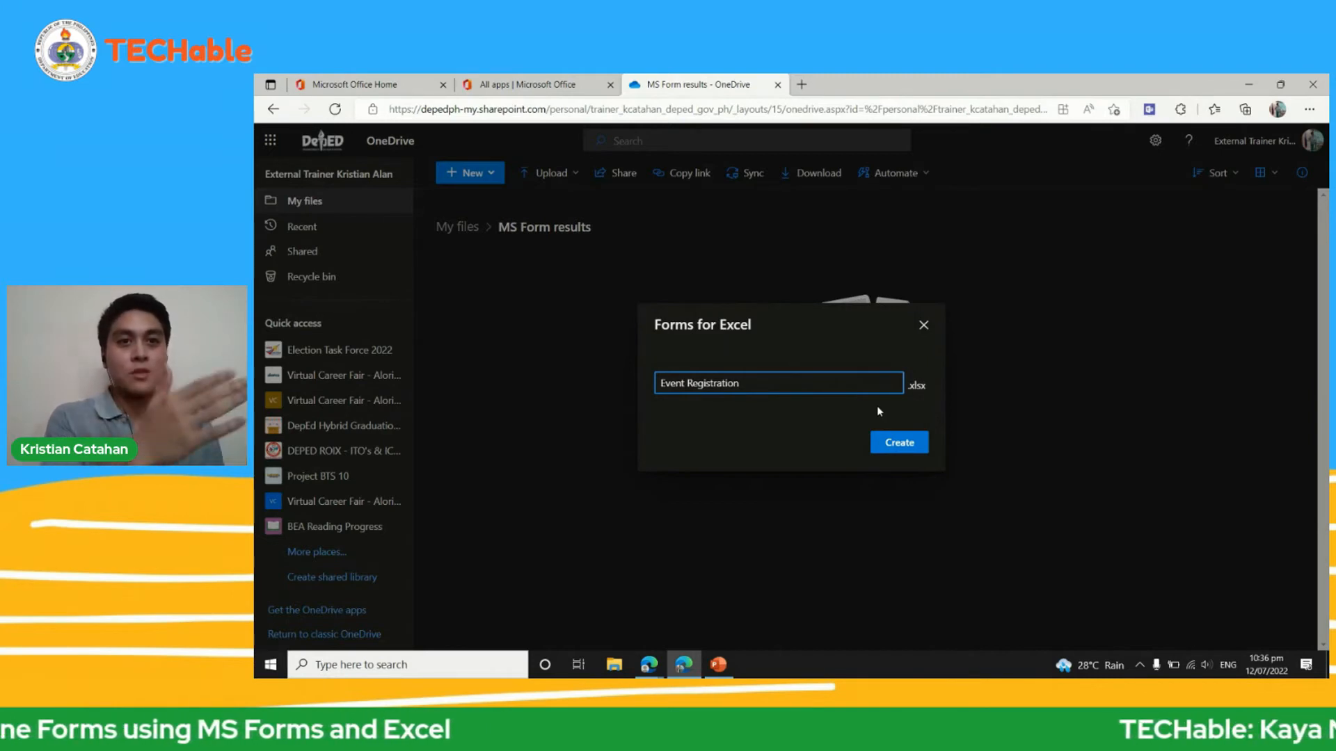
text(Form)
click(906, 442)
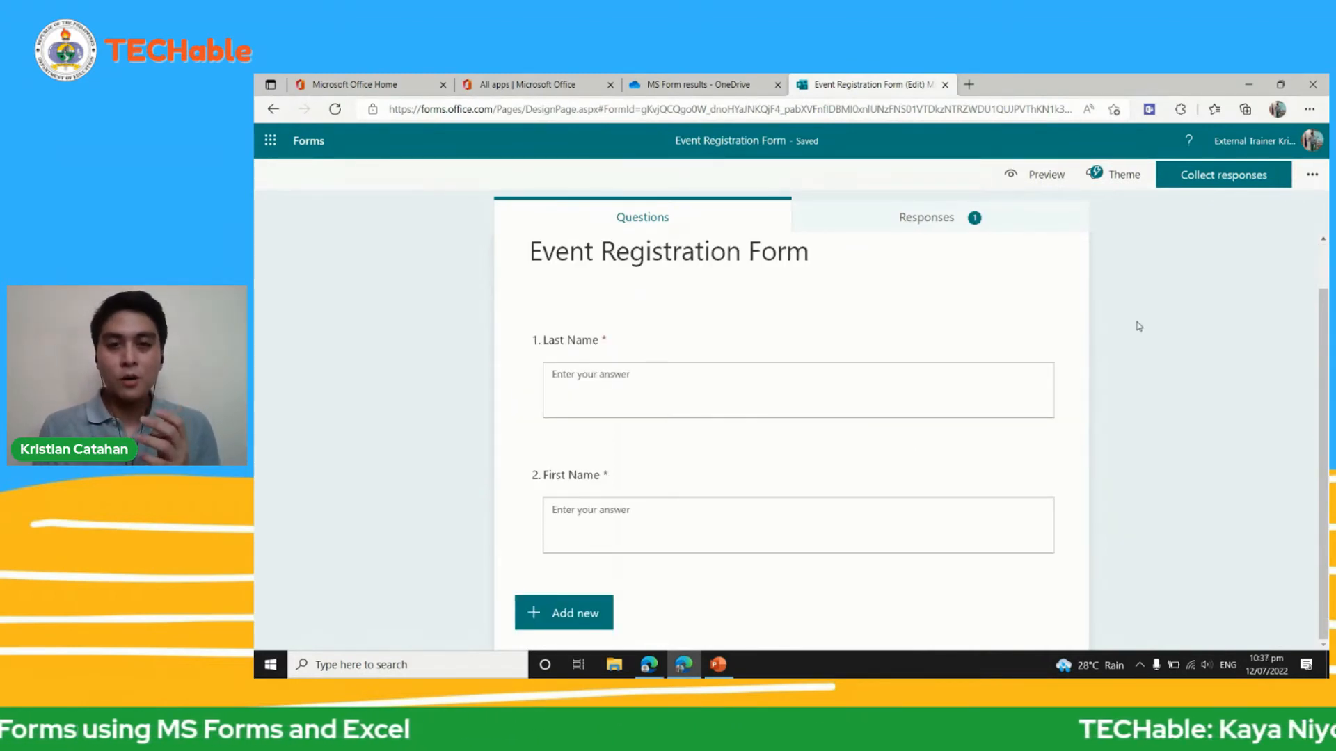
Review the form's collected responses and open them in the linked Excel workbook.
click(947, 230)
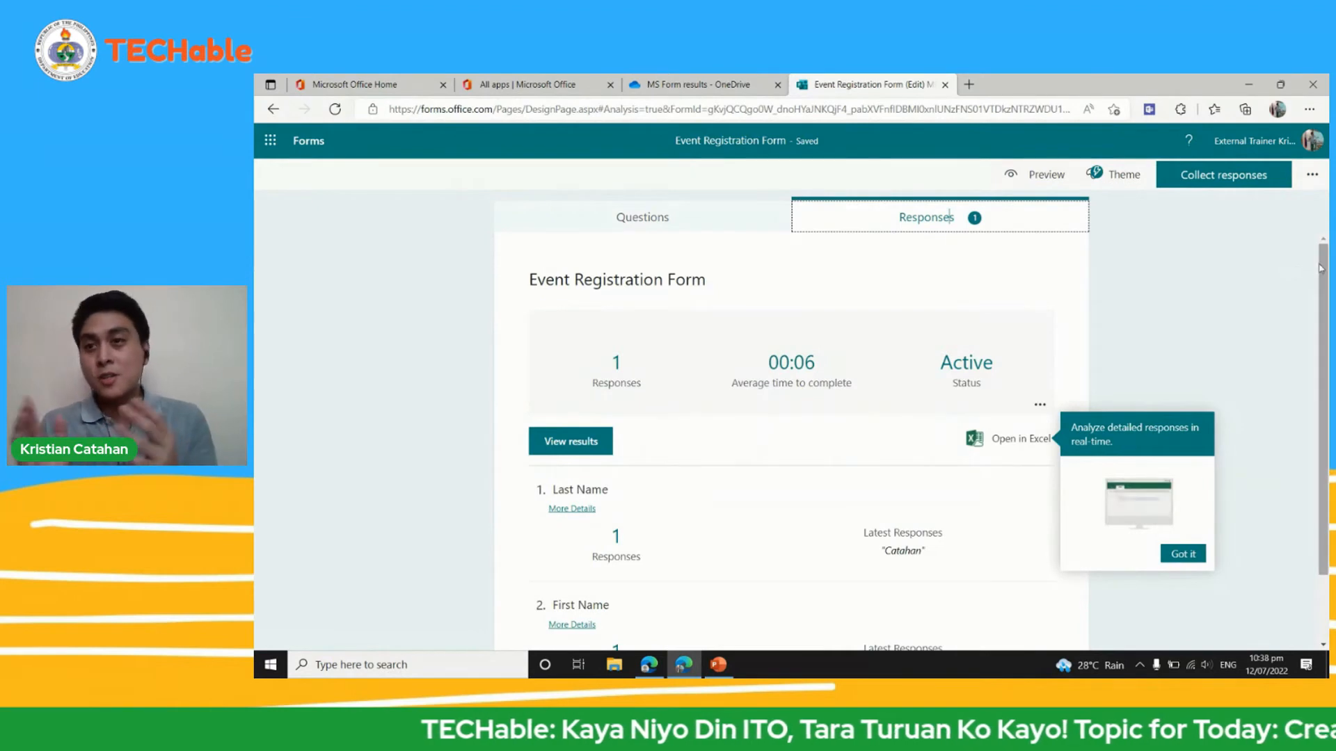
drag(1322, 269, 1327, 336)
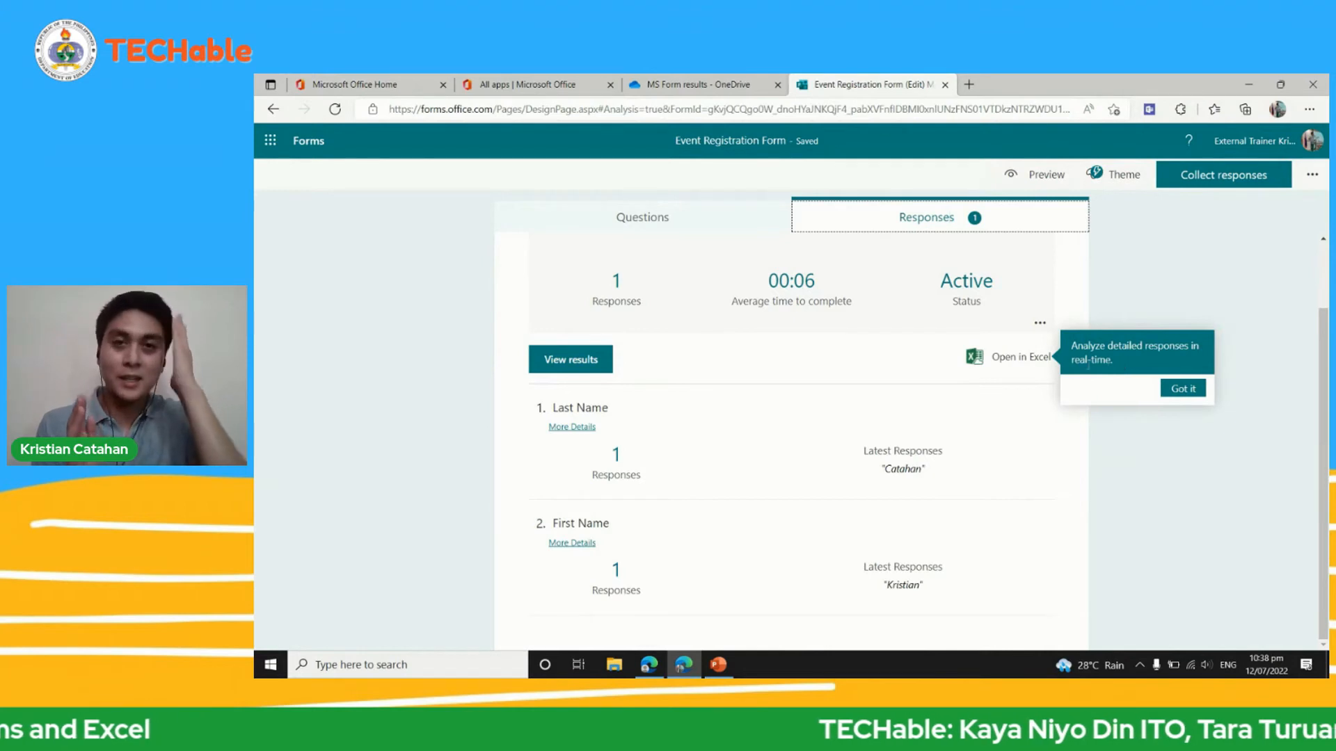
click(1007, 362)
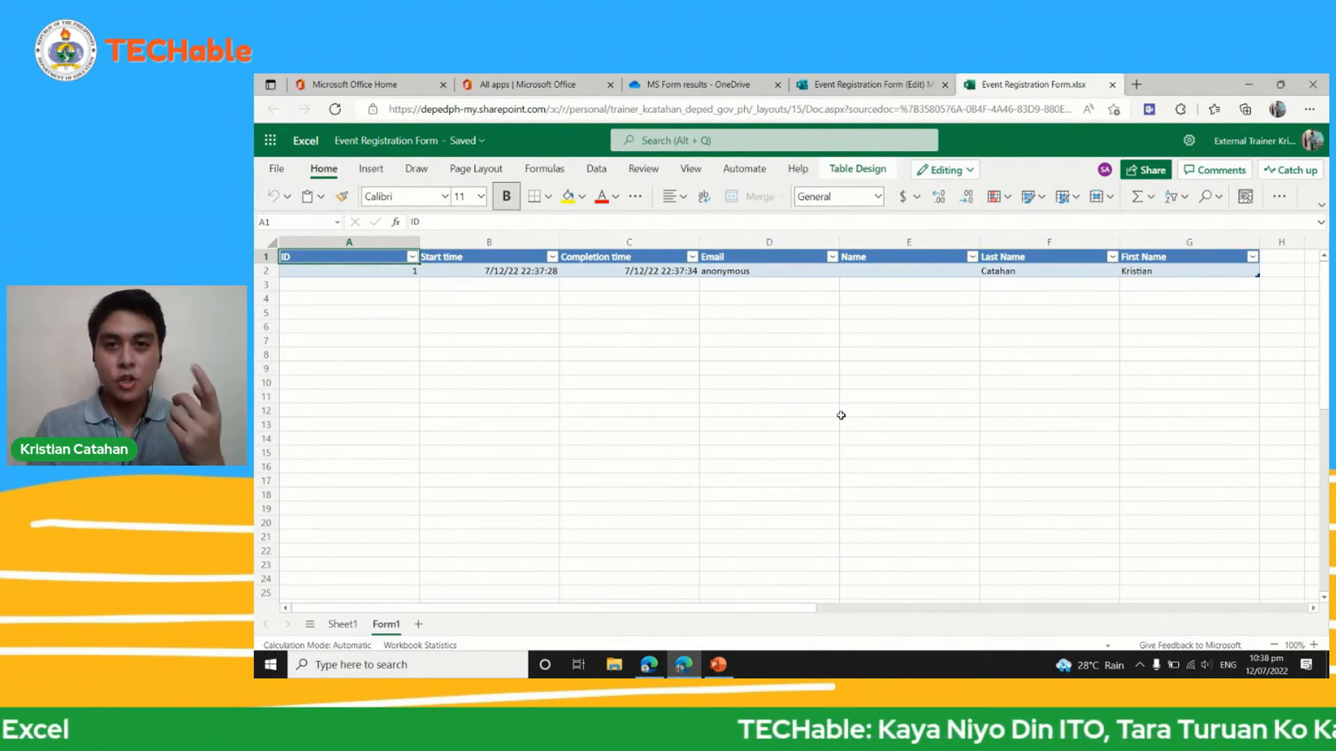
Switch to the InPrivate window with the live form, fill in a sample last name and first name, and submit the response.
key(alt+Tab)
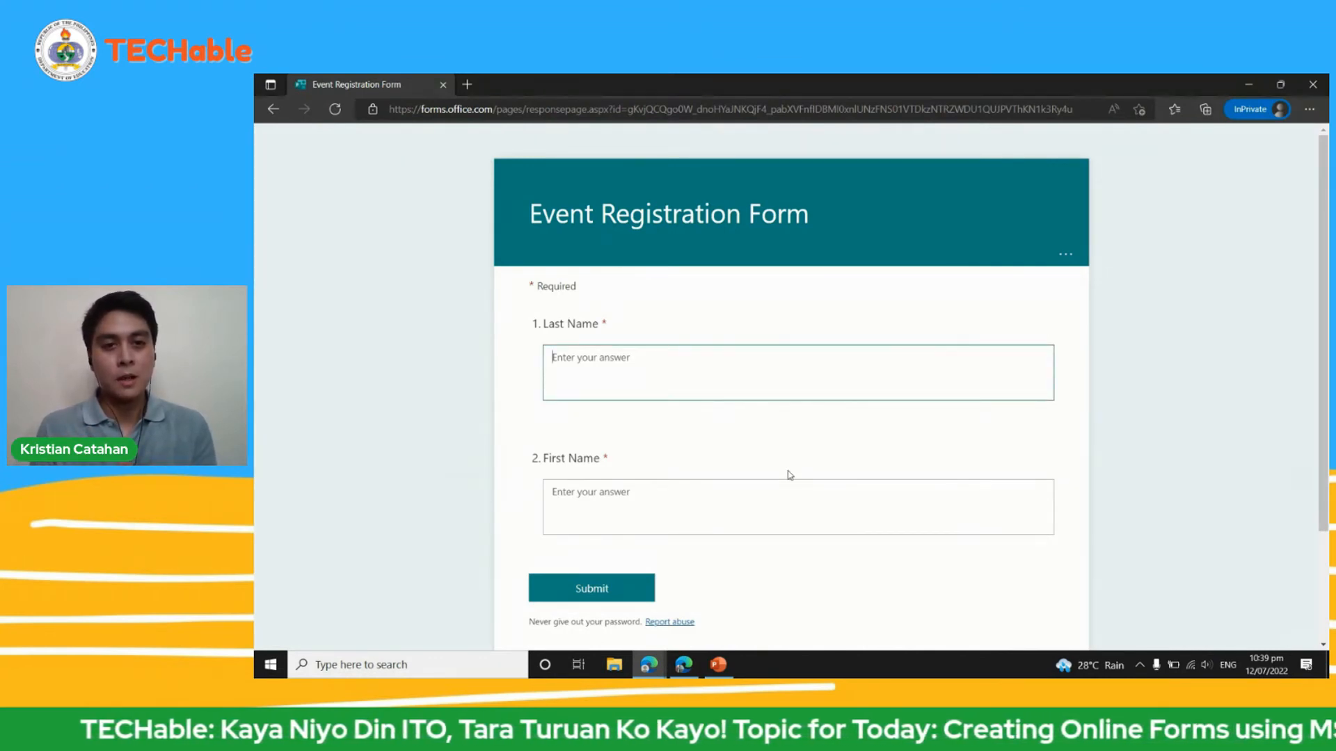
text(De)
text(la Cruz)
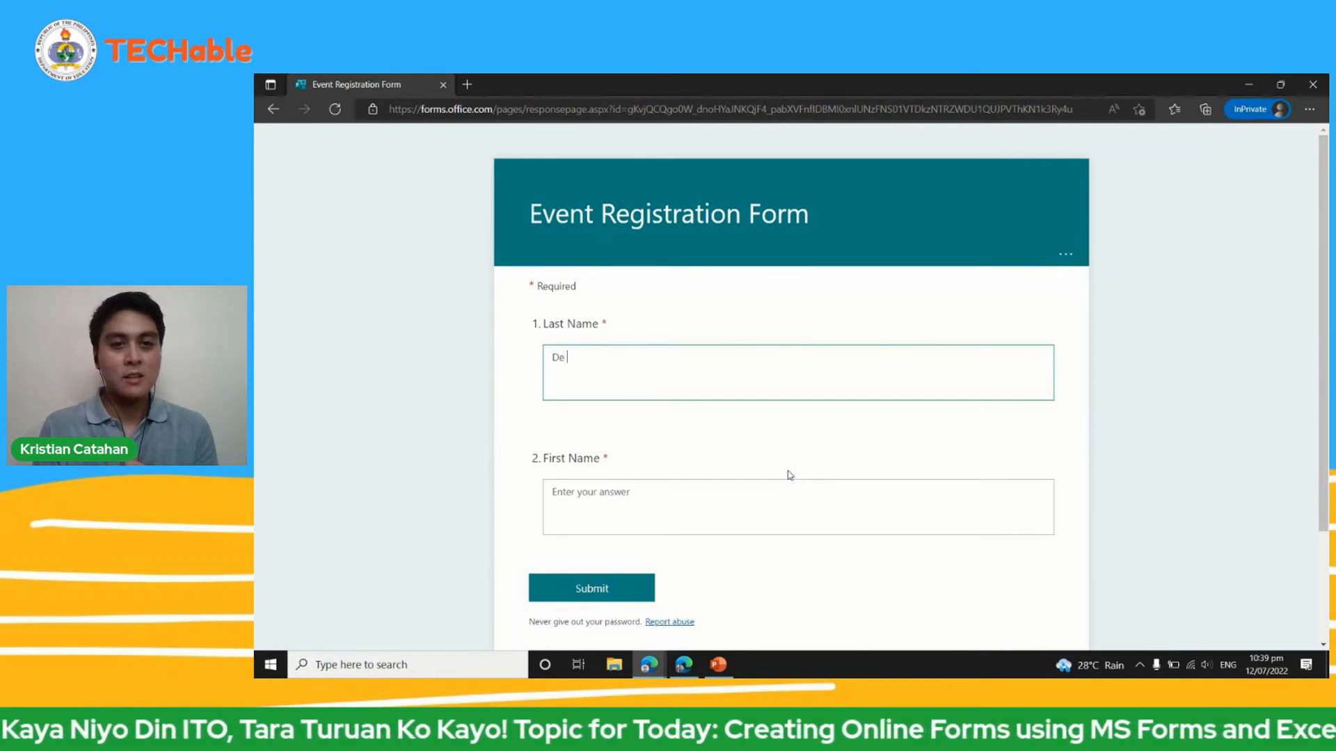
key(Tab)
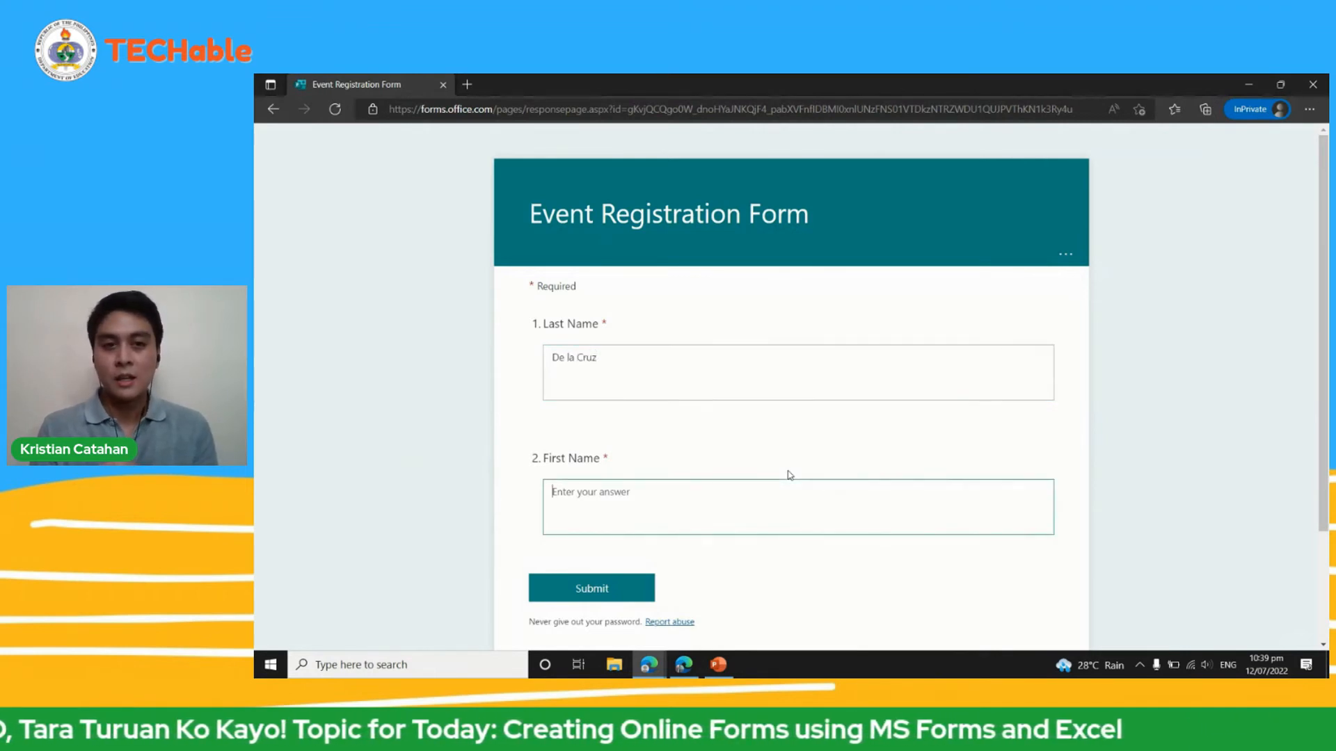
text(Juan)
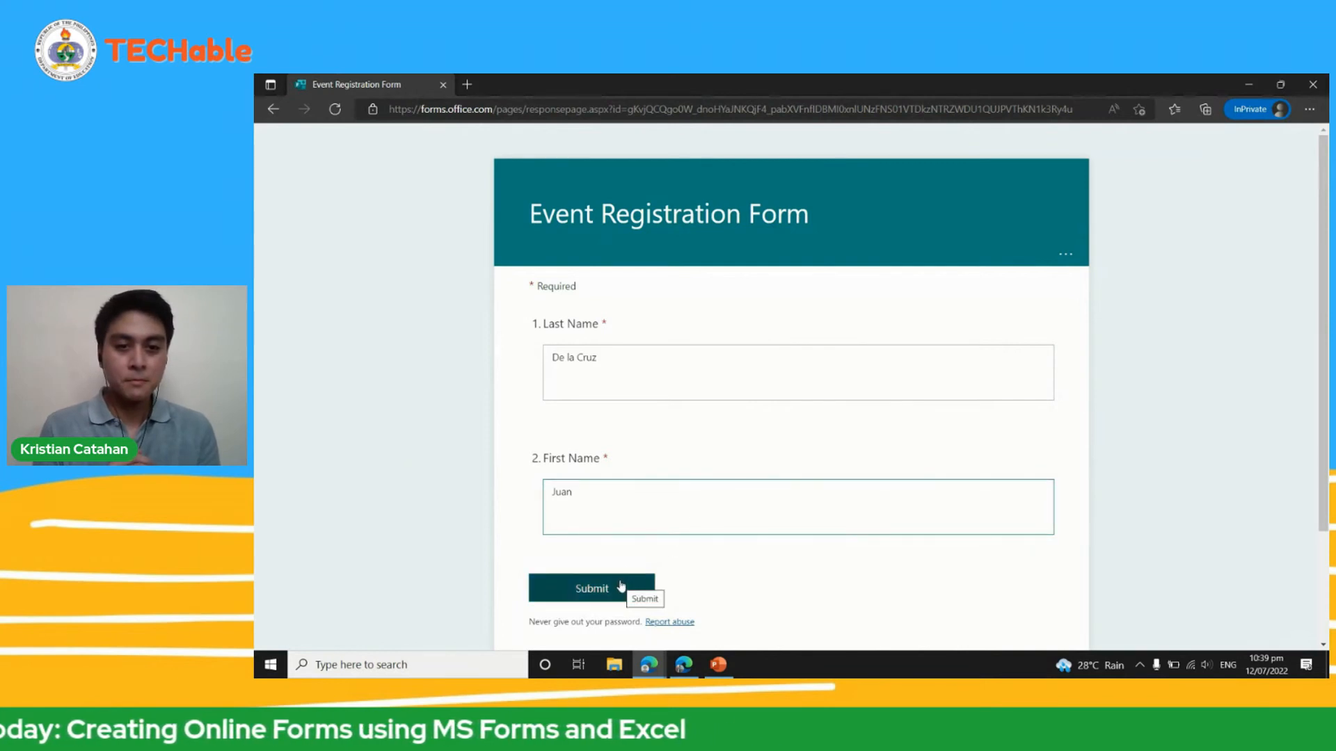
click(622, 587)
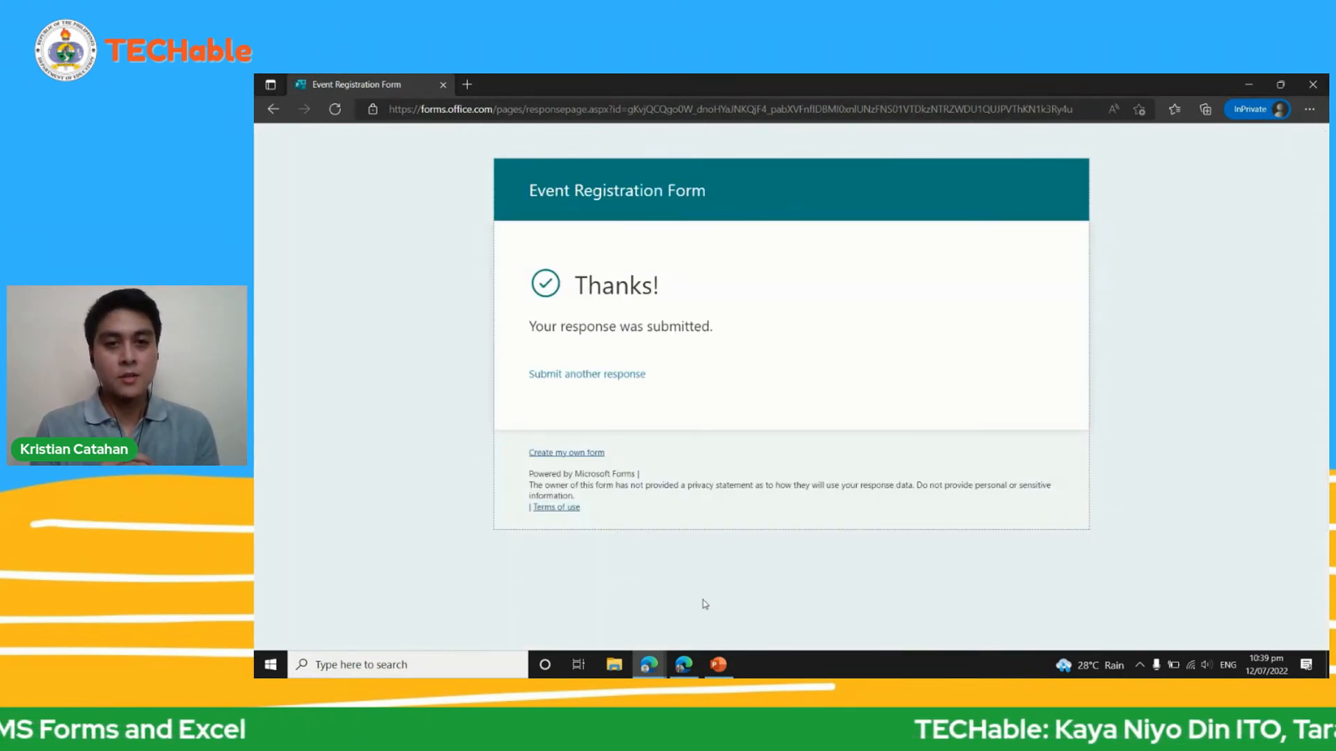
Return to the Excel workbook and examine the newly submitted response row from ID to First Name.
mouse_move(680, 666)
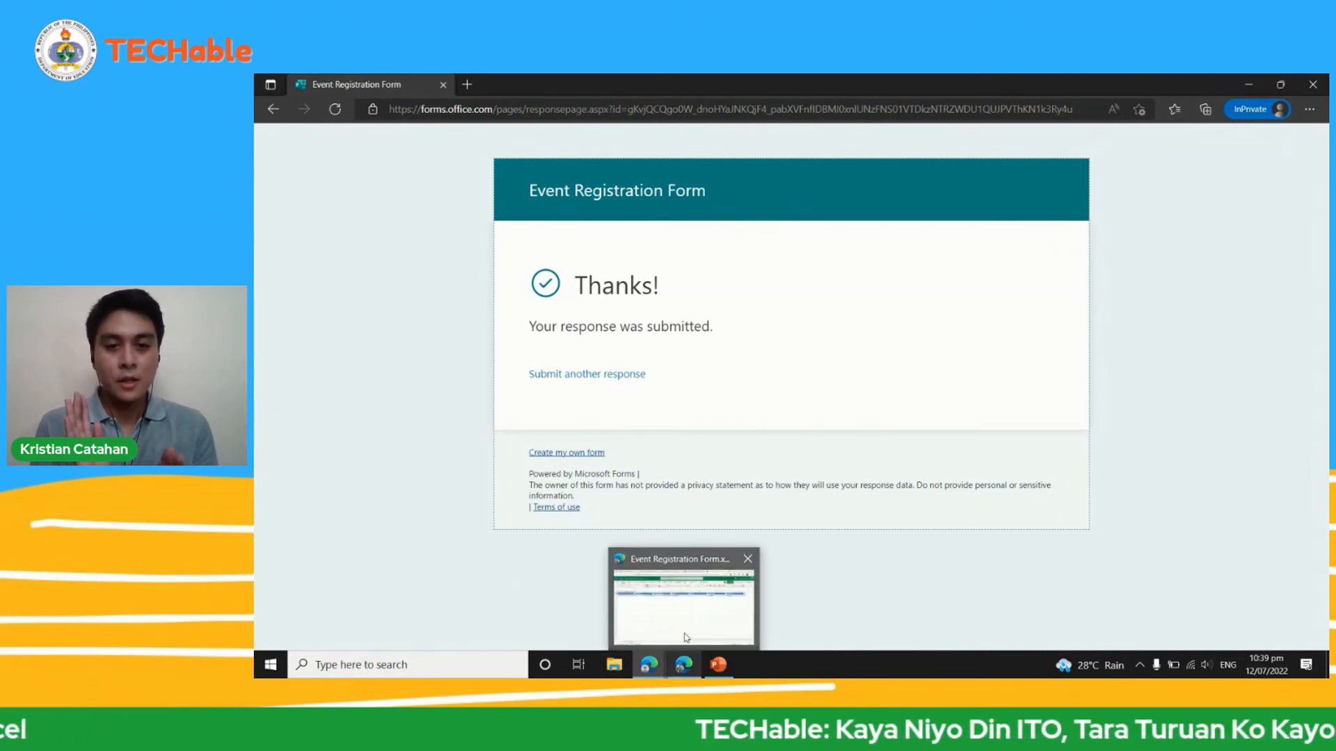
click(686, 633)
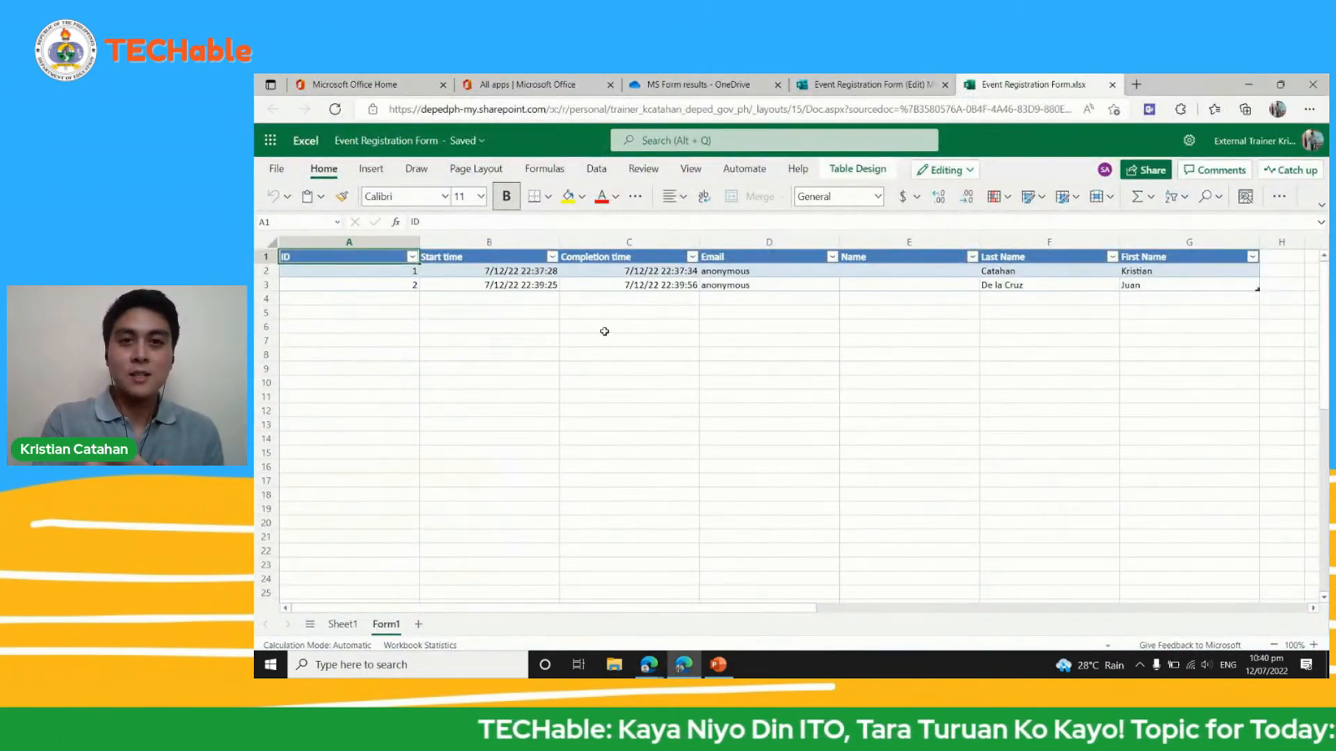
click(411, 286)
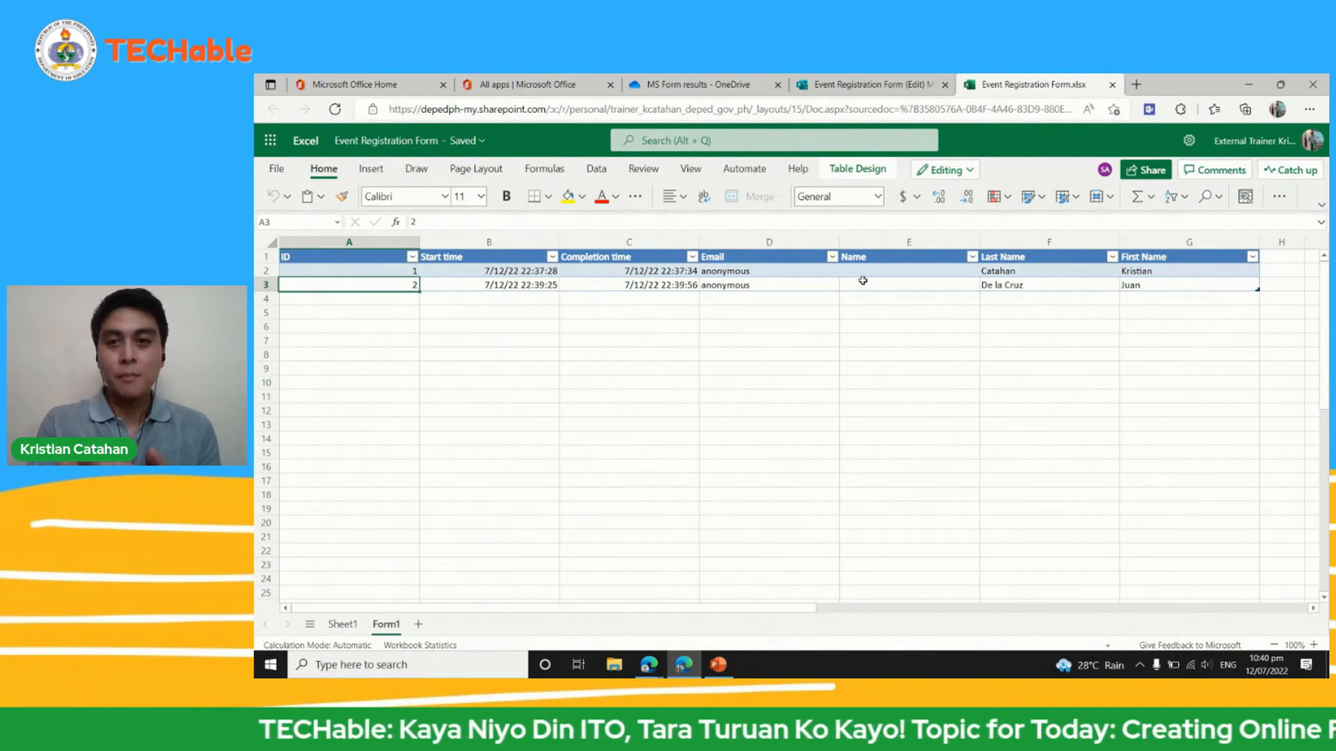
shift+click(1220, 283)
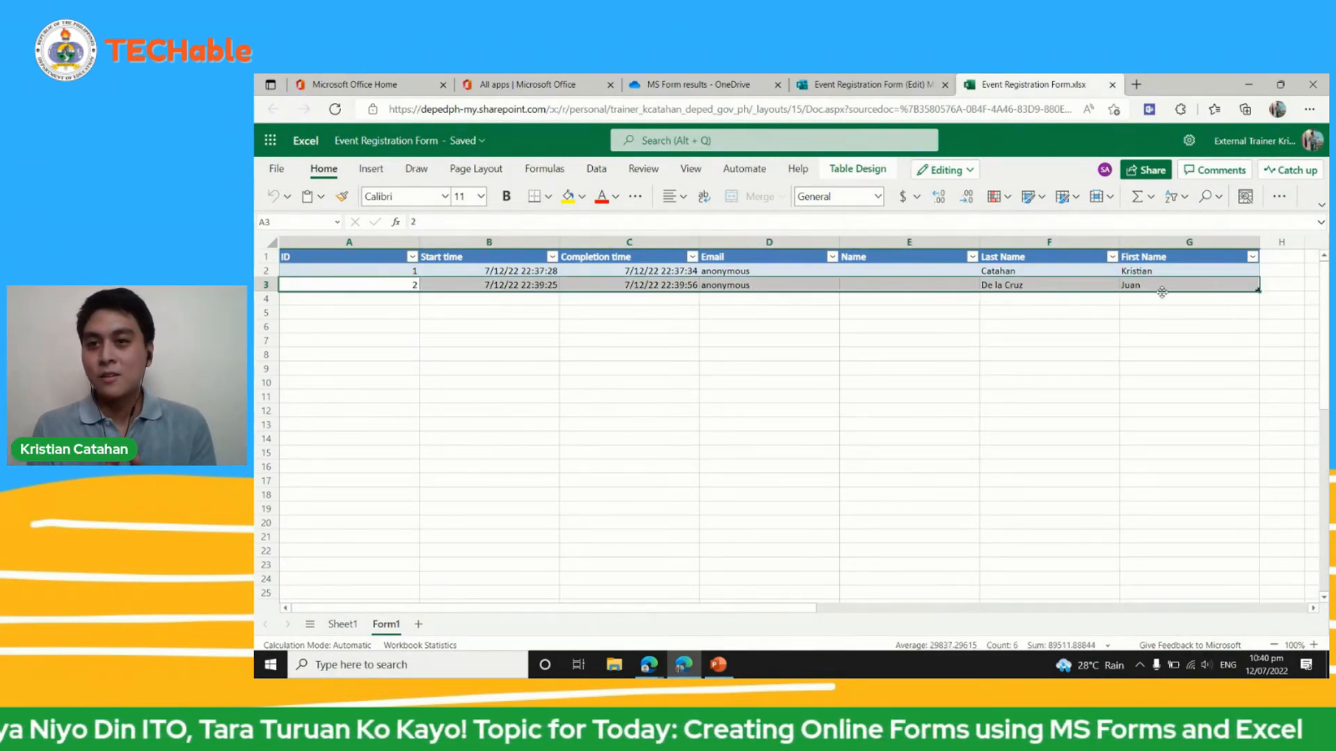
click(679, 327)
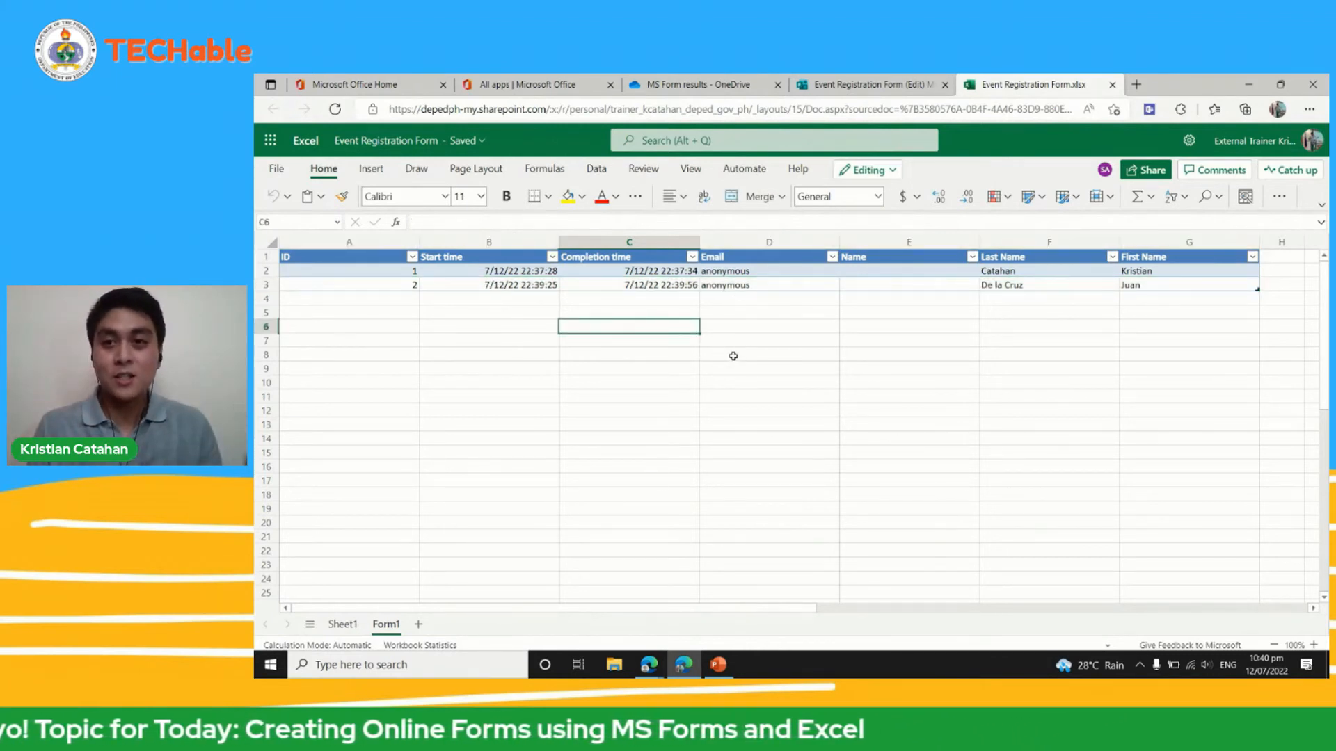
Open the link-sharing options for the Event Registration Form workbook.
click(1161, 179)
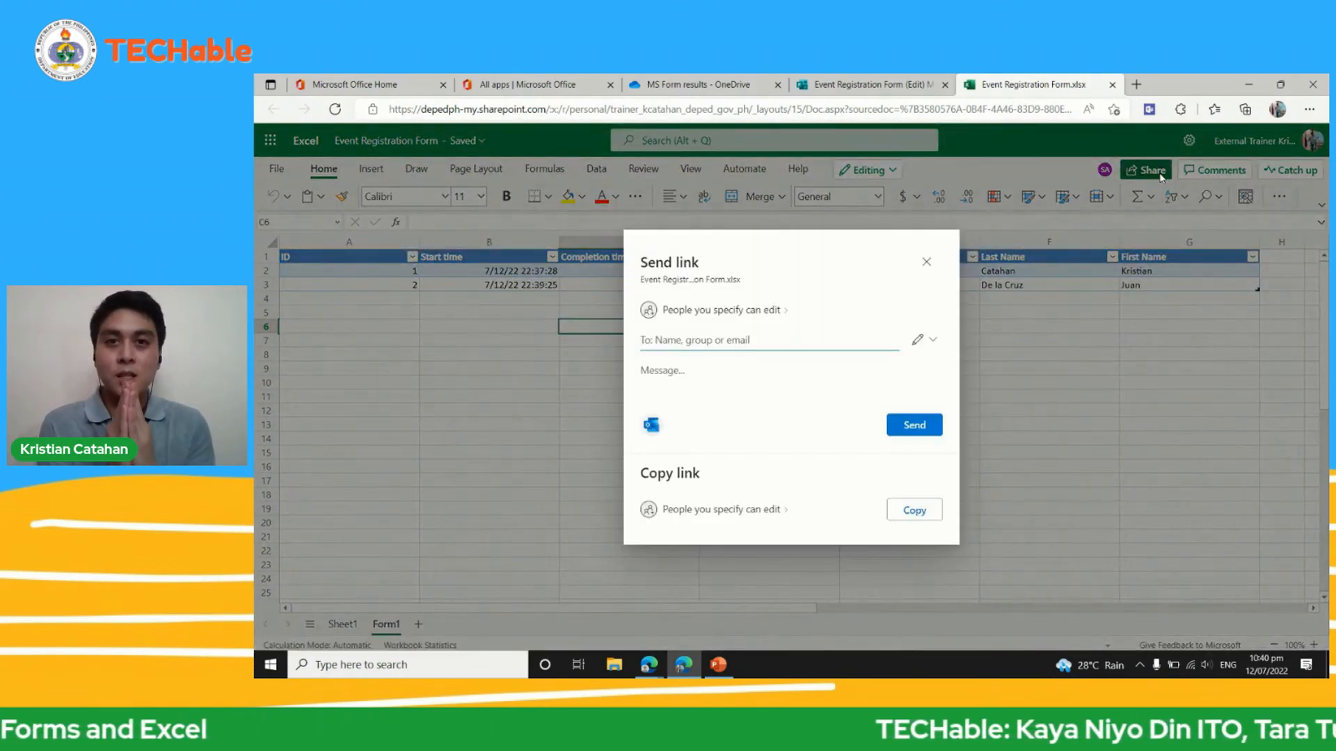